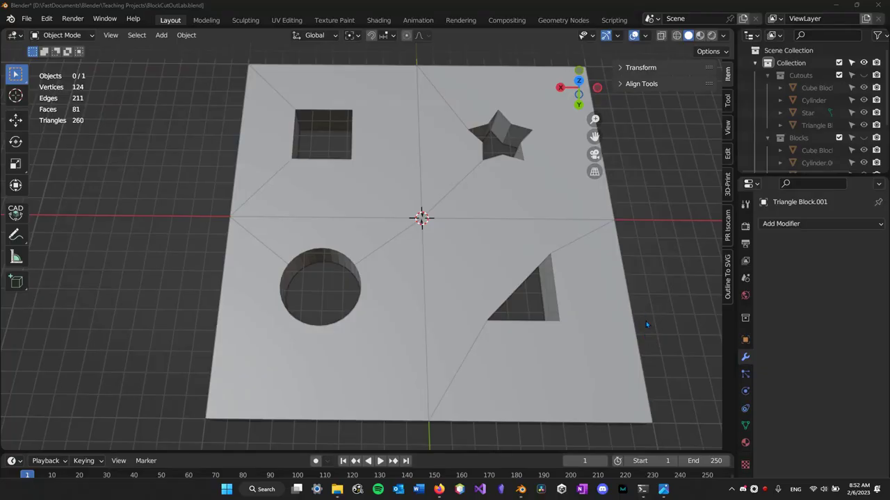
# Compare the shape-sorter reference photo, then orbit to a high, downward view of the slab.
pyautogui.hotkey('alt', 'Tab')
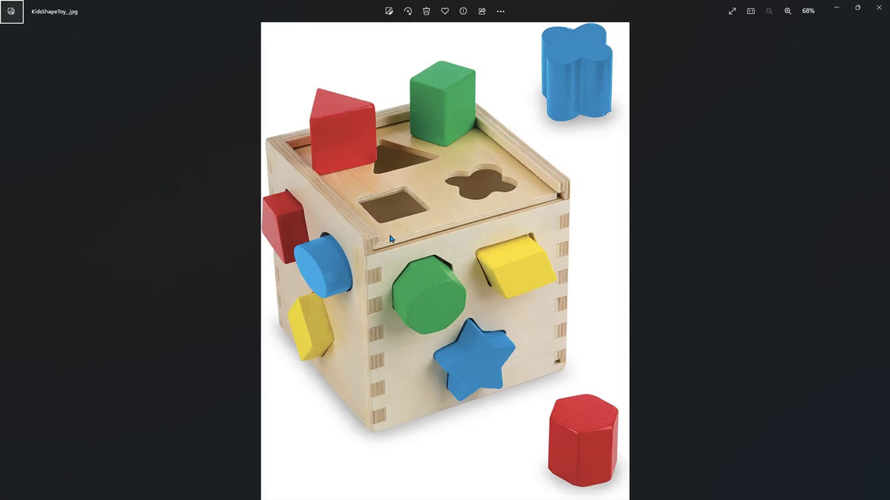
pyautogui.click(837, 10)
pyautogui.press('KP_1')
pyautogui.moveTo(524, 165); pyautogui.dragTo(492, 239, button='middle')
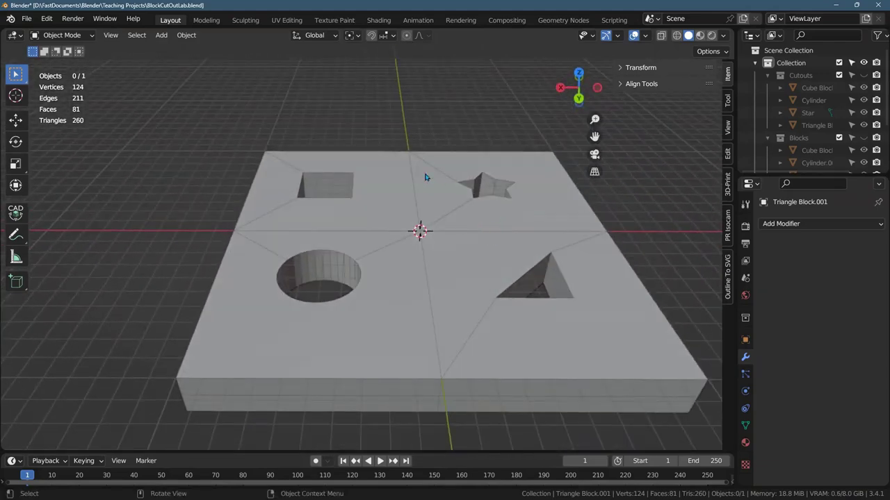
pyautogui.moveTo(413, 263); pyautogui.dragTo(466, 278, button='middle')
pyautogui.scroll(-4, 820, 114)
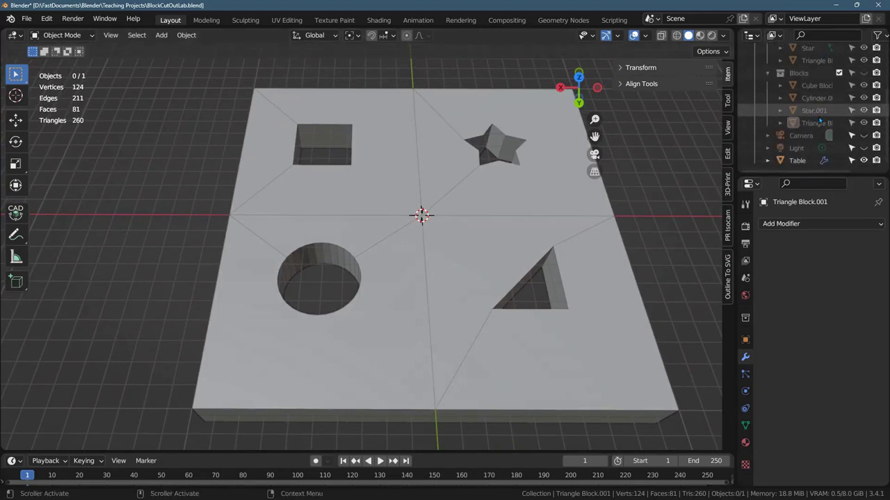
# Select the Table slab and review its Boolean operand type without changing it.
pyautogui.click(798, 160)
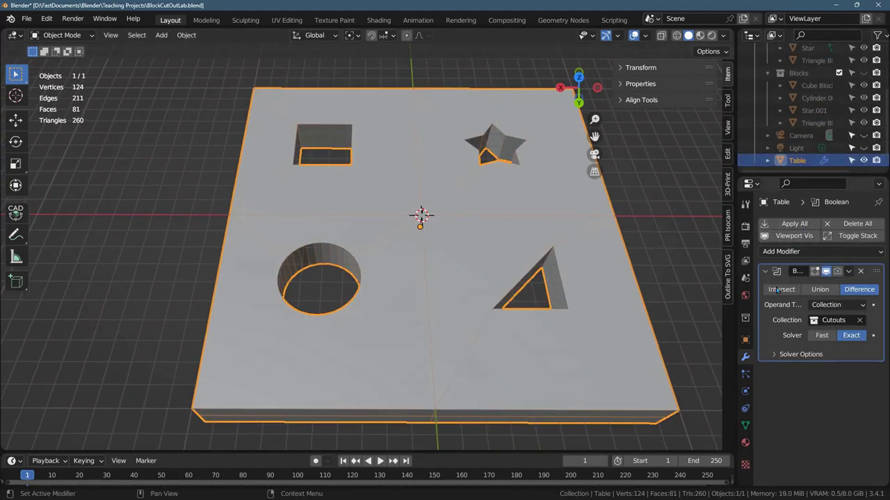
pyautogui.click(831, 304)
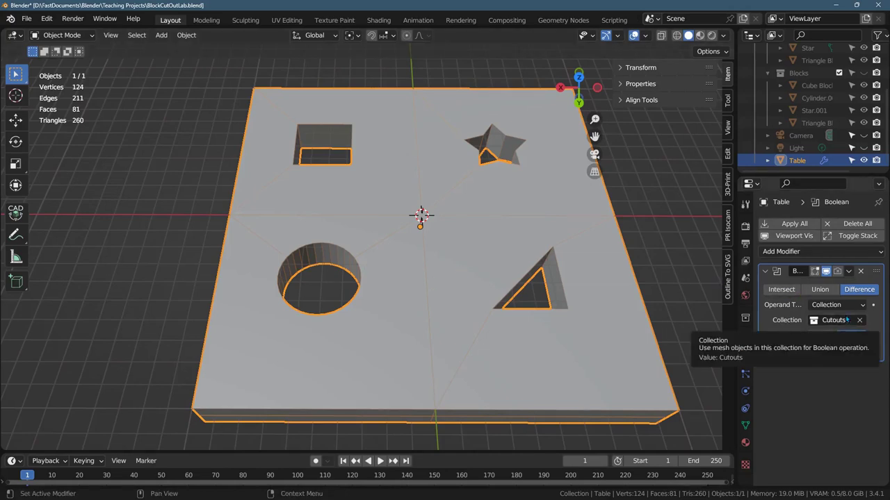
pyautogui.click(844, 310)
# Select the Cutouts collection and make its cutter objects visible.
pyautogui.scroll(4, 819, 149)
pyautogui.scroll(2, 818, 149)
pyautogui.click(800, 75)
pyautogui.click(864, 75)
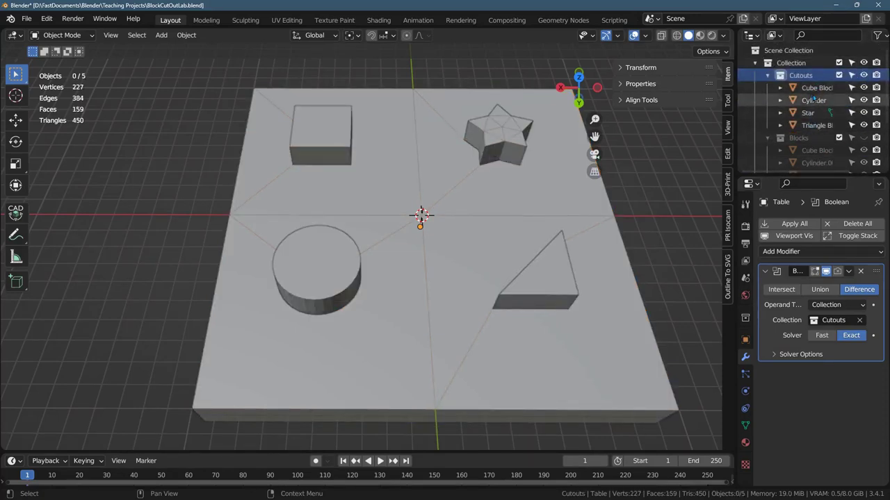
# Widen the Outliner and toggle Cutouts visibility to compare the slab's holes.
pyautogui.moveTo(738, 127); pyautogui.dragTo(691, 127)
pyautogui.click(862, 77)
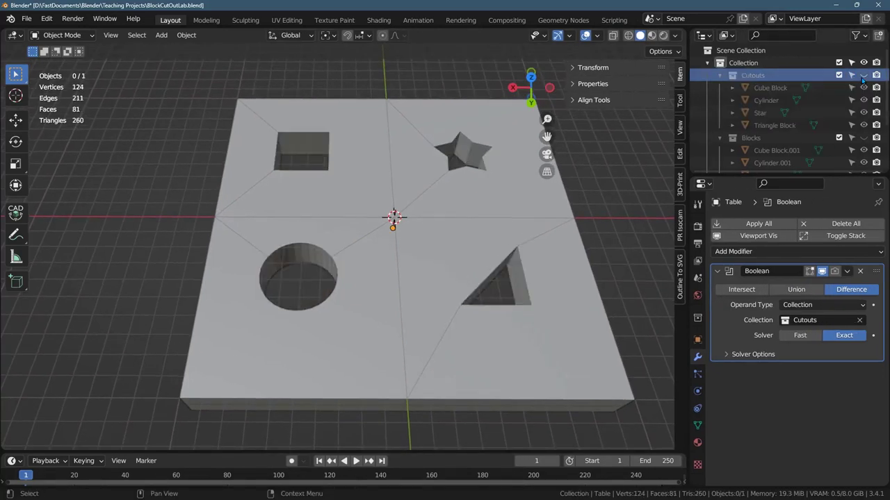
pyautogui.click(863, 77)
pyautogui.click(863, 75)
pyautogui.click(863, 76)
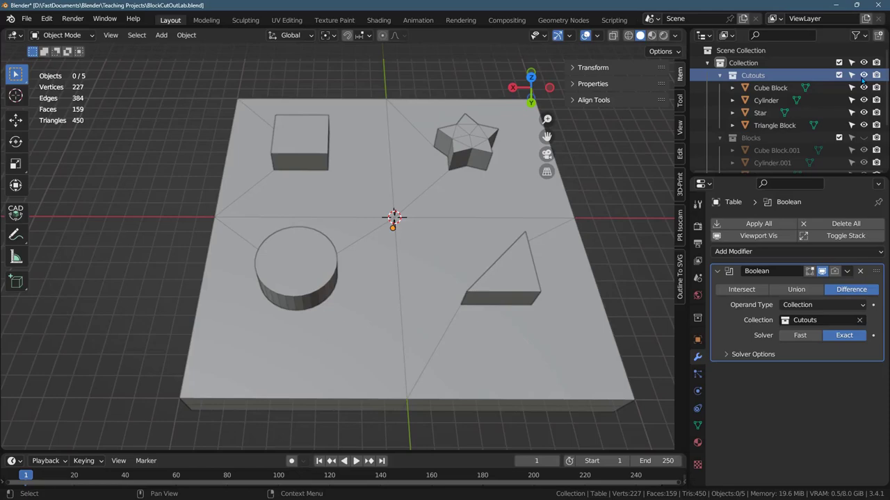
pyautogui.moveTo(544, 237); pyautogui.dragTo(526, 209, button='middle')
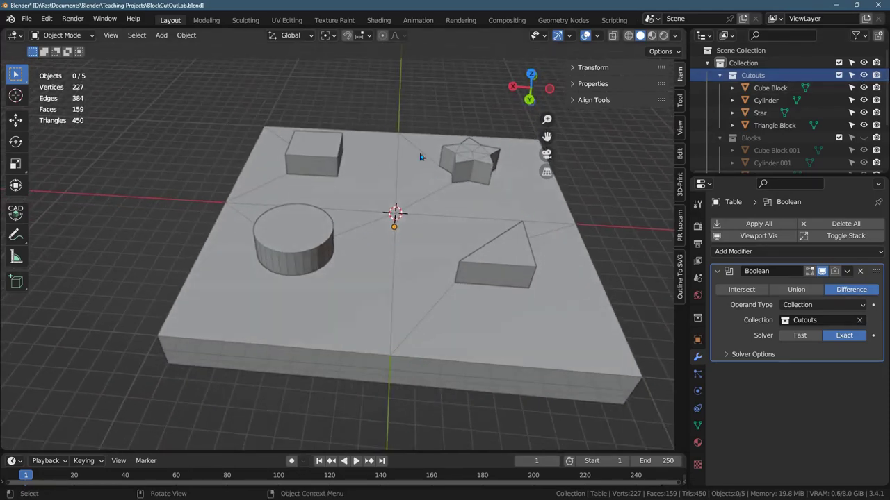
# Hide Cutouts, select the Table, and keep its Boolean operand type as Collection.
pyautogui.click(863, 75)
pyautogui.scroll(-1, 755, 144)
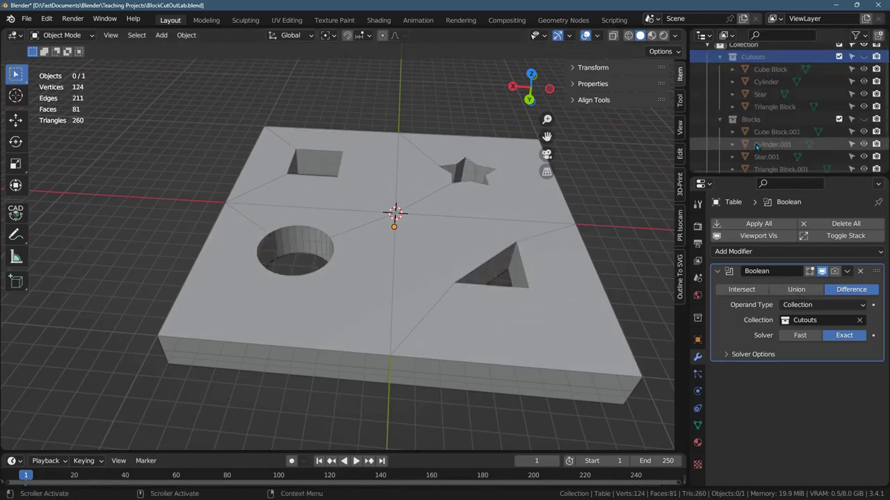
pyautogui.scroll(-3, 756, 144)
pyautogui.click(751, 161)
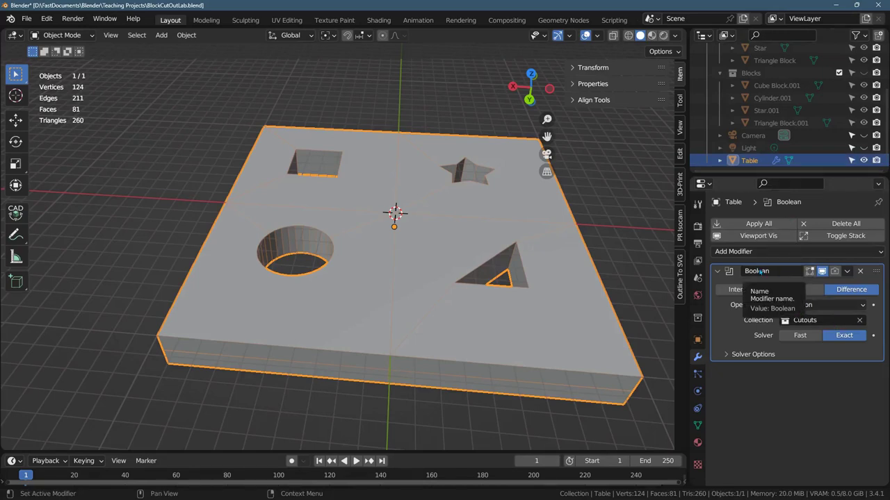
pyautogui.click(811, 306)
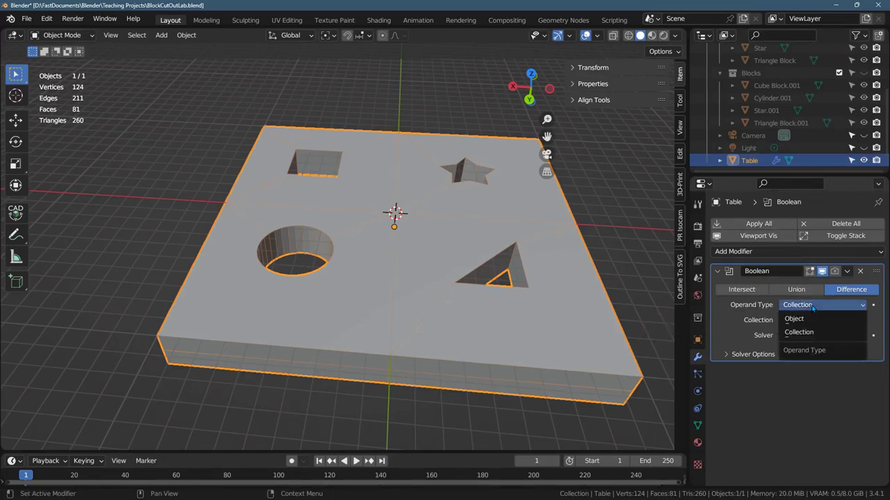
pyautogui.click(812, 332)
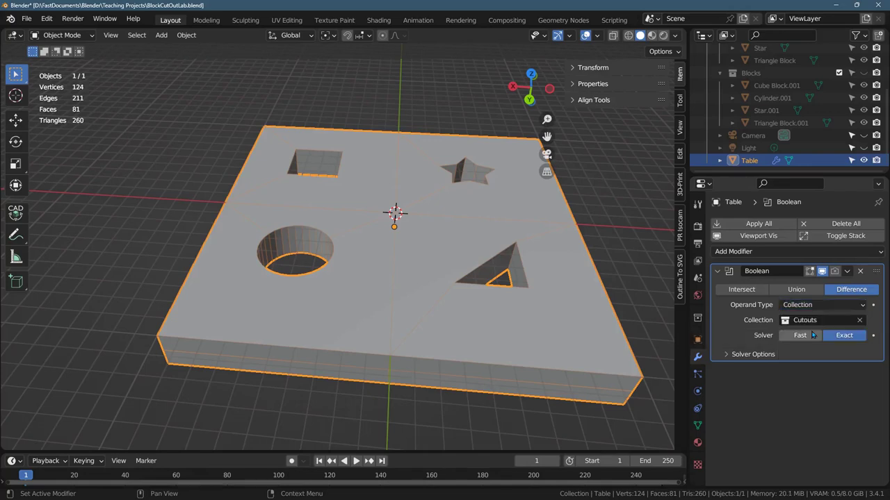
# Select the Blocks collection, hide Cutouts again and show the loose Blocks.
pyautogui.scroll(3, 748, 98)
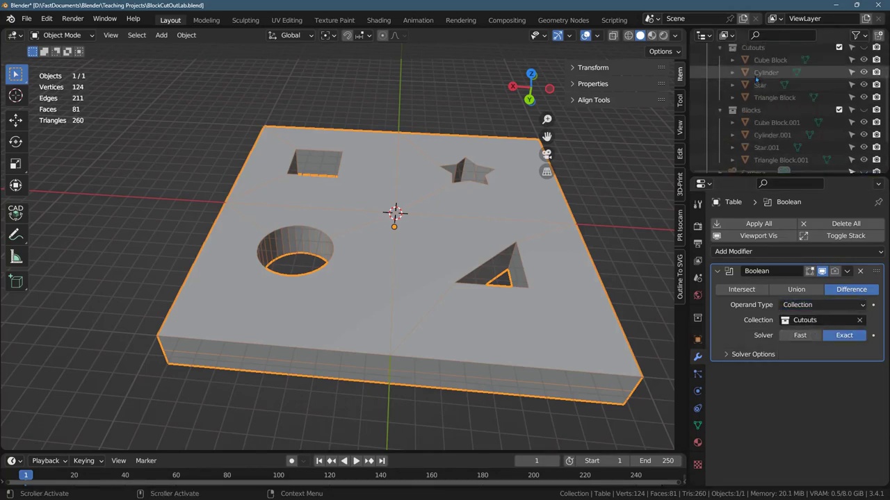
pyautogui.moveTo(755, 46); pyautogui.dragTo(806, 320)
pyautogui.click(749, 107)
pyautogui.scroll(1, 799, 90)
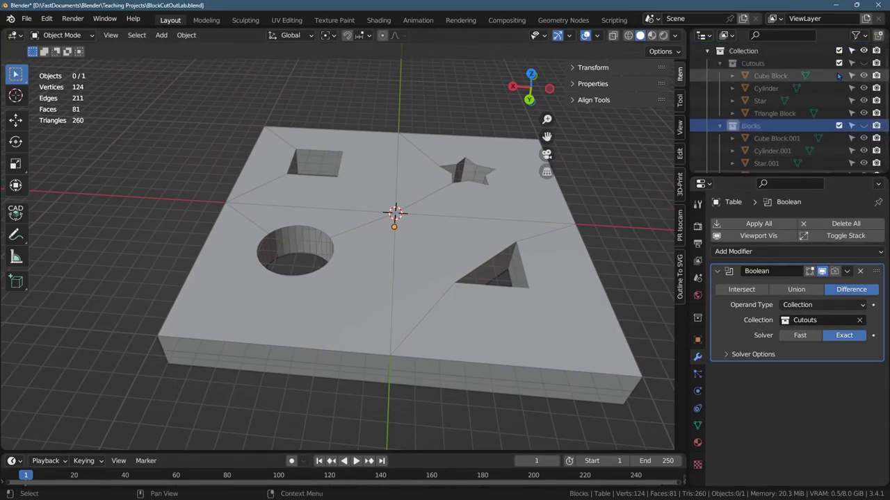
pyautogui.click(863, 64)
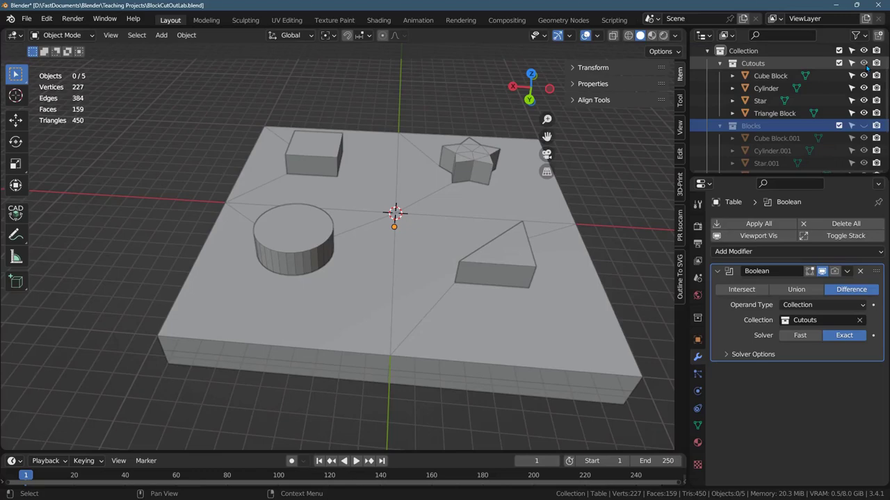
pyautogui.click(864, 64)
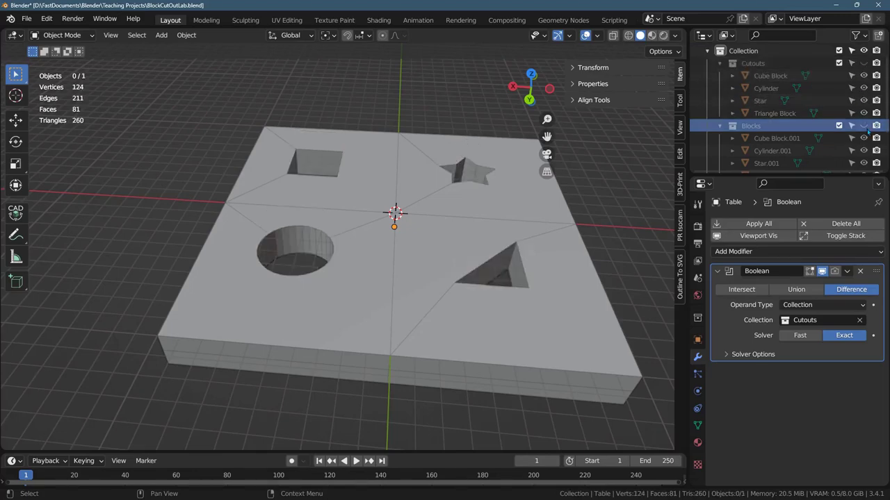
pyautogui.click(863, 126)
# In a straight top view of the round hole, select Cylinder.001 to compare its size.
pyautogui.moveTo(517, 175); pyautogui.dragTo(482, 234, button='middle')
pyautogui.scroll(3, 303, 292)
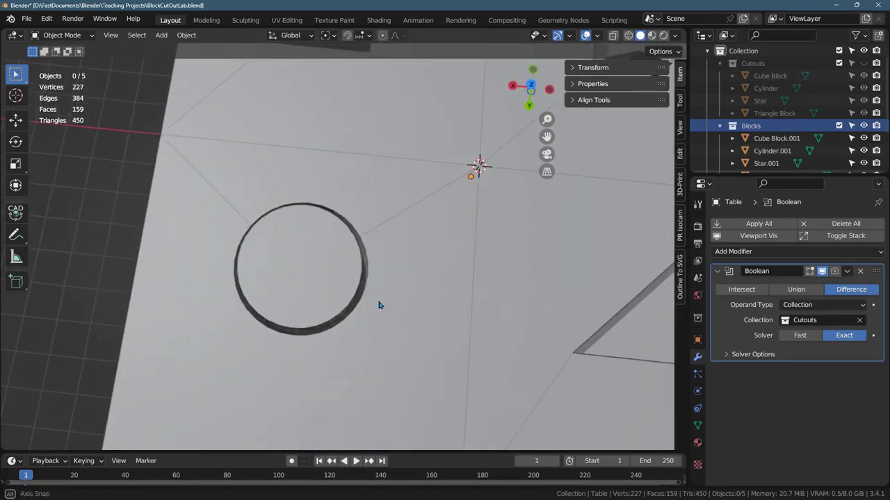
pyautogui.scroll(1, 377, 304)
pyautogui.click(532, 87)
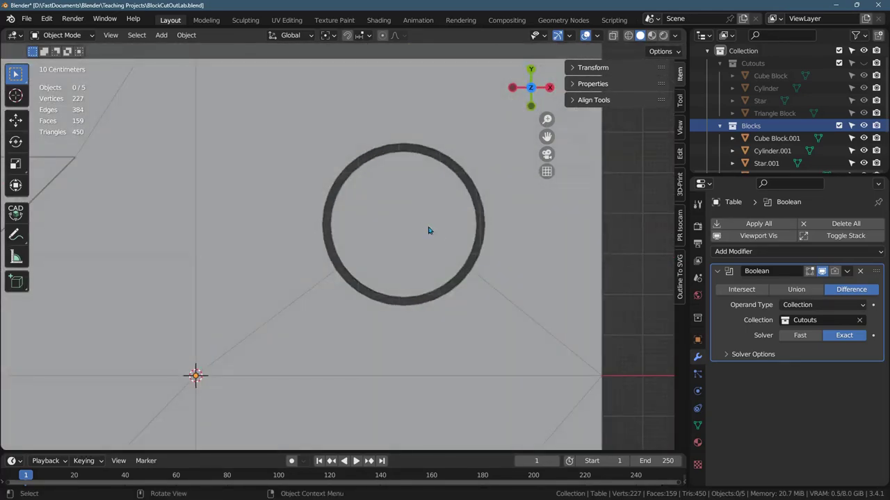
pyautogui.scroll(3, 417, 234)
pyautogui.keyDown('shift'); pyautogui.moveTo(411, 209); pyautogui.dragTo(403, 232, button='middle'); pyautogui.keyUp('shift')
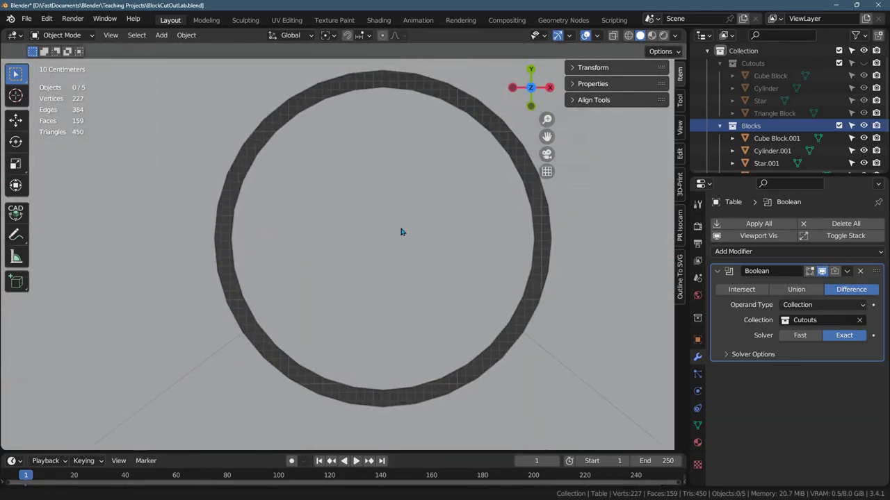
pyautogui.click(407, 191)
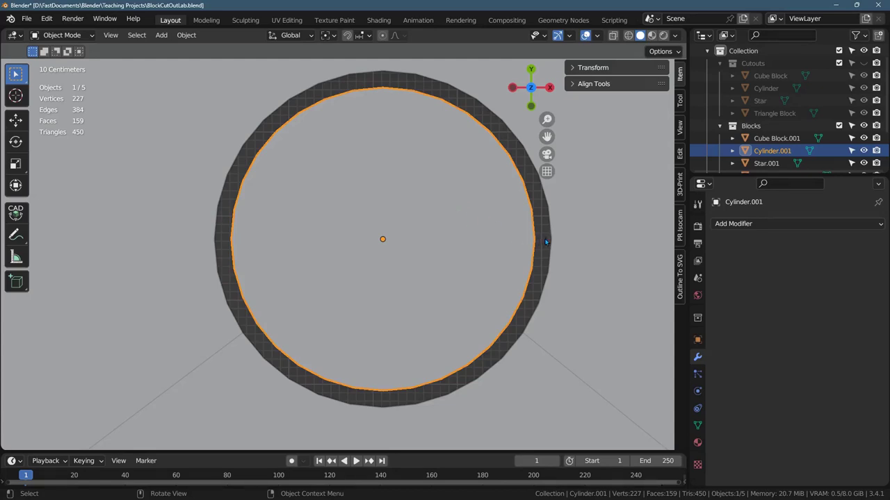
pyautogui.scroll(-10, 360, 241)
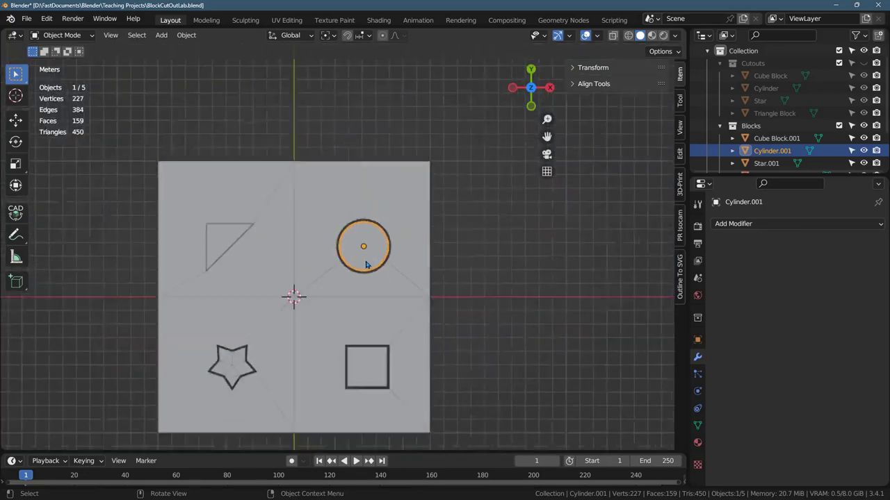
# Select Triangle Block.001 and hide it to reveal the triangular hole.
pyautogui.keyDown('shift'); pyautogui.moveTo(304, 264); pyautogui.dragTo(447, 258, button='middle'); pyautogui.keyUp('shift')
pyautogui.scroll(5, 407, 246)
pyautogui.click(400, 242)
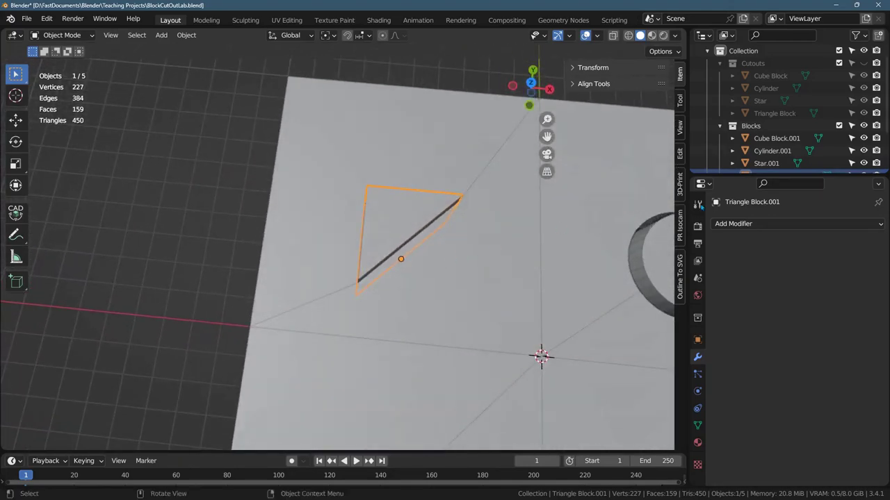
pyautogui.scroll(-2, 845, 143)
pyautogui.click(863, 138)
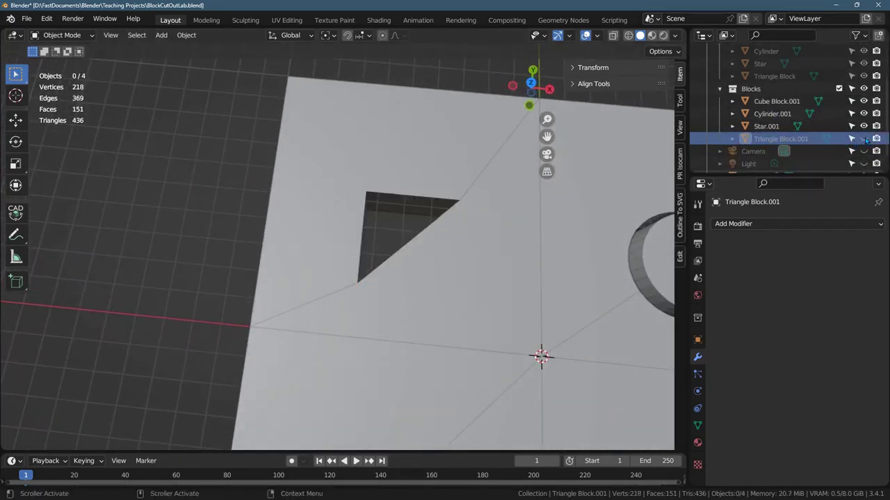
# Select the Triangle Block cutter and toggle Cutouts visibility, leaving the collection hidden.
pyautogui.moveTo(526, 234); pyautogui.dragTo(631, 193, button='middle')
pyautogui.scroll(1, 841, 104)
pyautogui.click(842, 95)
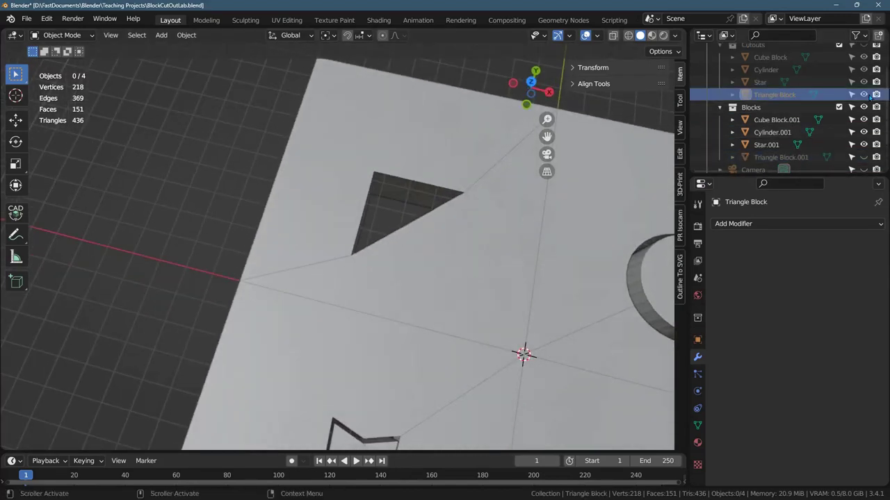
pyautogui.scroll(1, 813, 104)
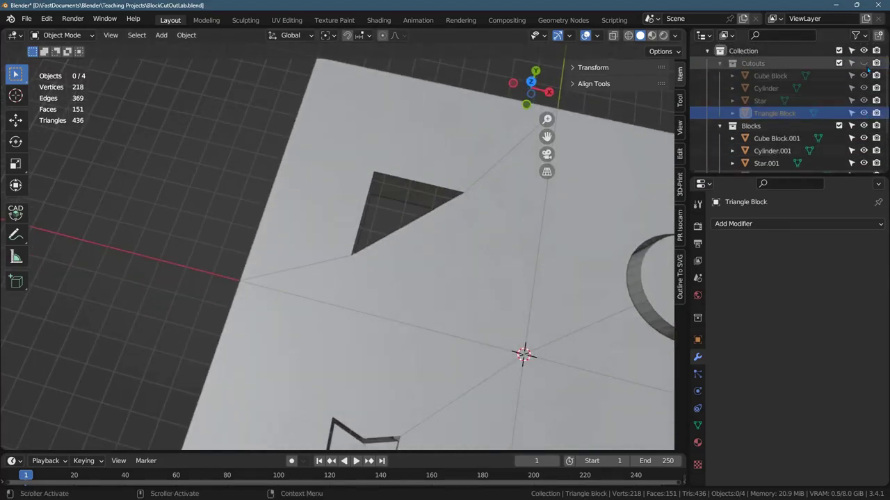
pyautogui.click(864, 63)
pyautogui.click(864, 63)
pyautogui.click(864, 63)
pyautogui.click(864, 64)
pyautogui.scroll(-2, 834, 104)
# Unhide Triangle Block.001, collapse Cutouts, and select the triangle block.
pyautogui.click(816, 138)
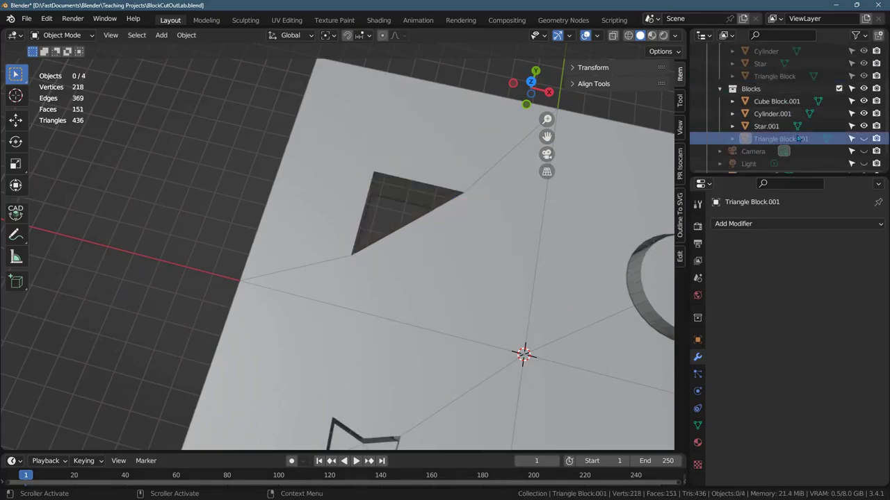
pyautogui.click(863, 138)
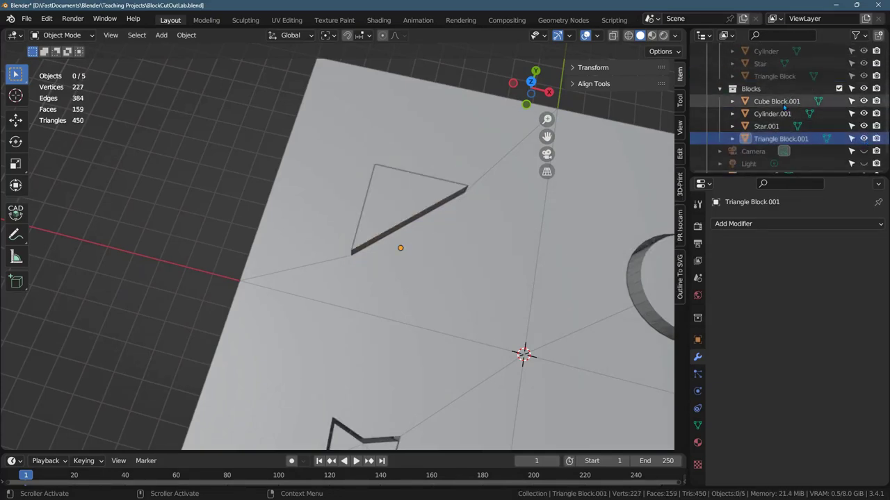
pyautogui.scroll(3, 759, 70)
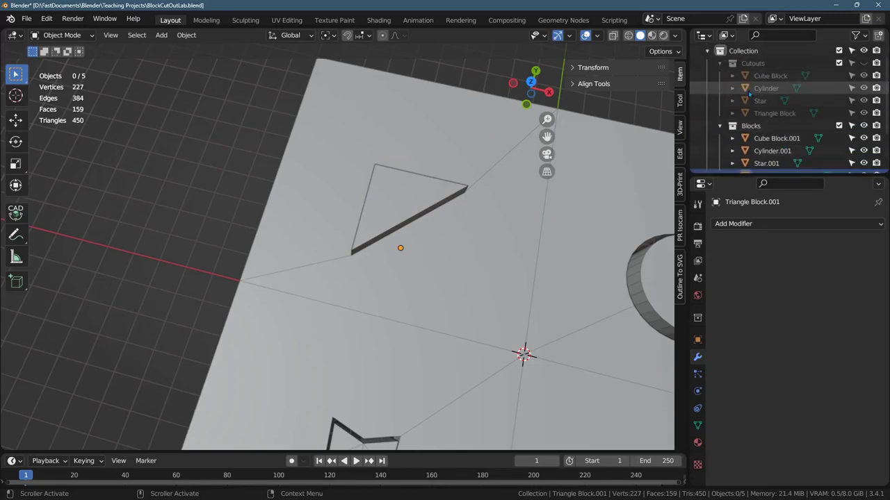
pyautogui.click(720, 63)
pyautogui.click(764, 125)
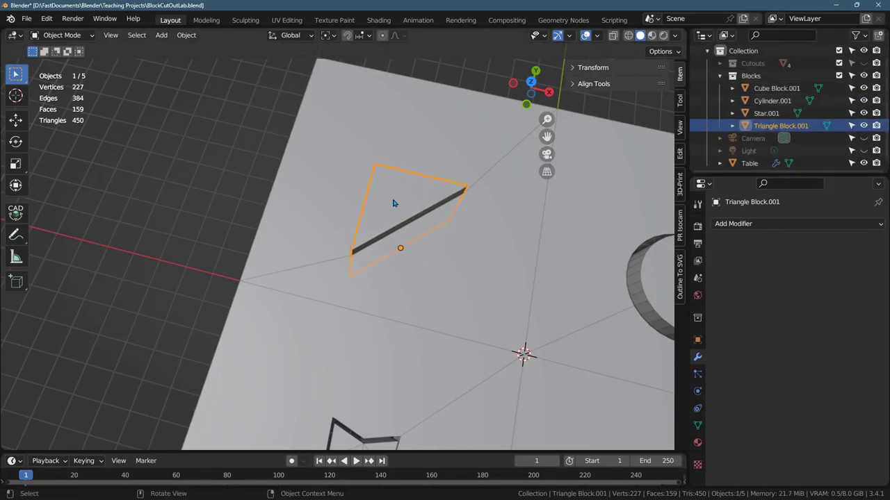
pyautogui.moveTo(465, 248); pyautogui.dragTo(507, 230, button='middle')
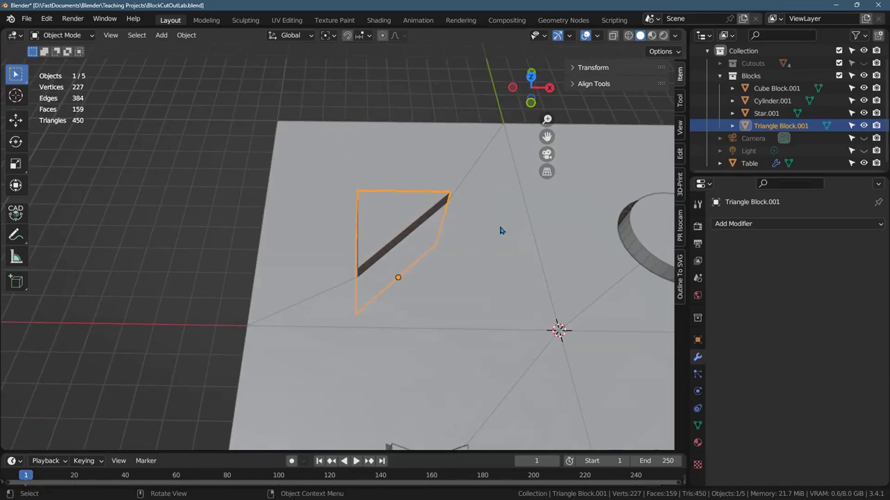
# Confirm the transform pivot point is Bounding Box Center.
pyautogui.press('s')
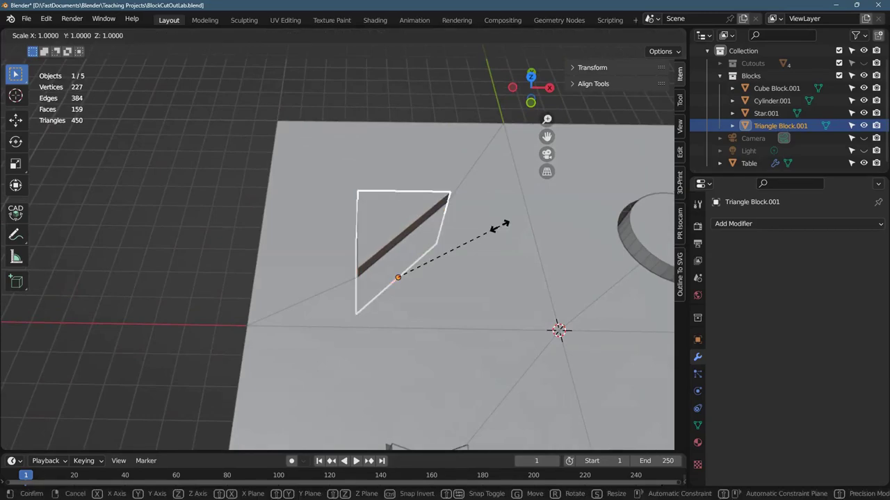
pyautogui.press('Escape')
pyautogui.moveTo(500, 230); pyautogui.dragTo(533, 198, button='middle')
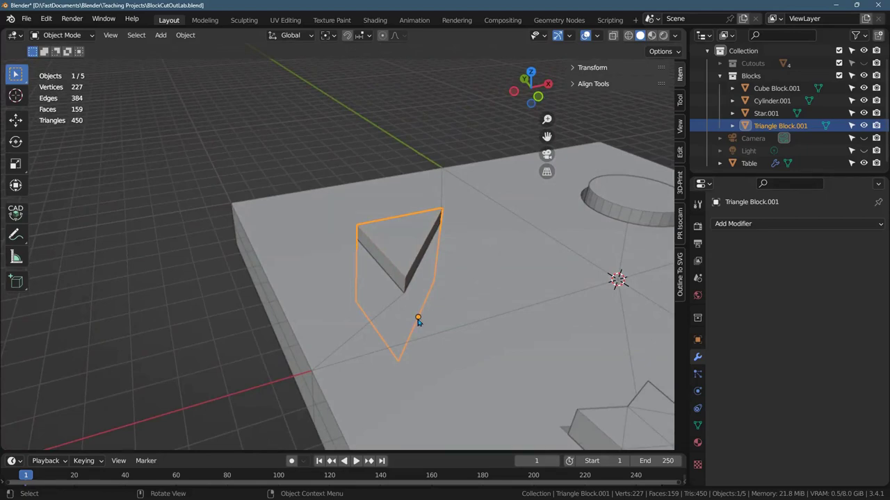
pyautogui.click(332, 35)
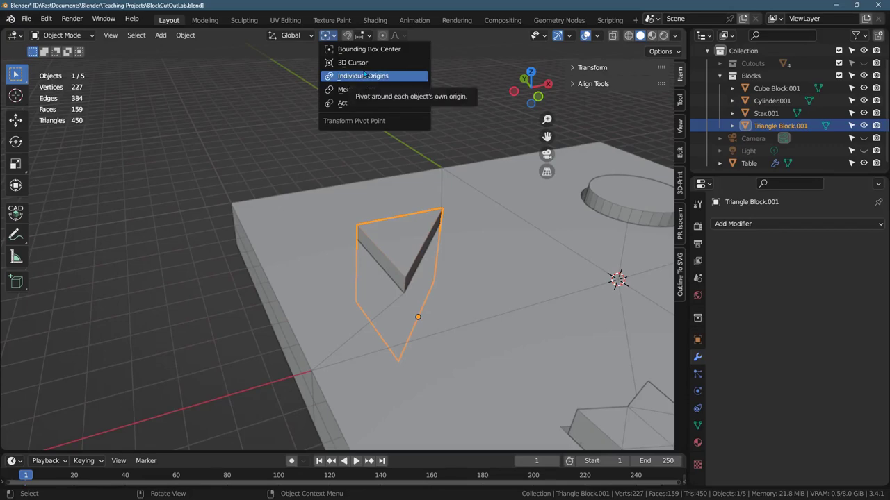
pyautogui.click(371, 50)
pyautogui.moveTo(475, 190); pyautogui.dragTo(463, 233, button='middle')
# Attempt a single-axis resize of the triangle block and confirm it.
pyautogui.press('s')
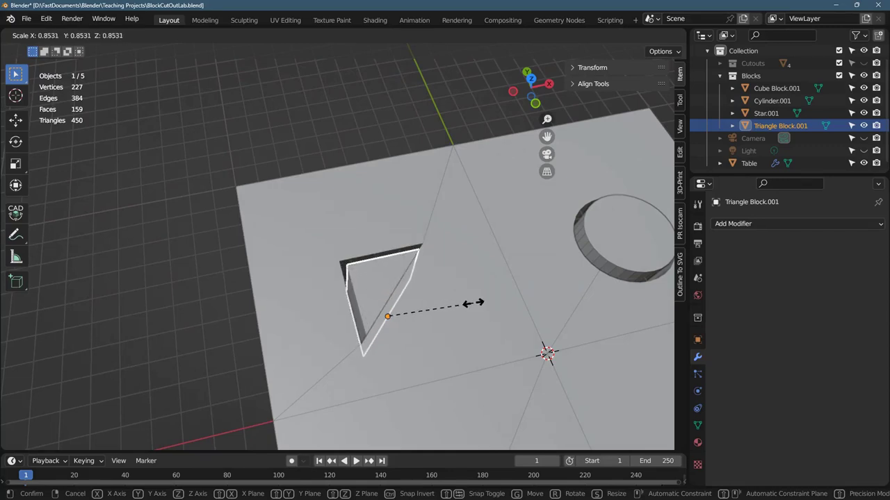
pyautogui.press('x')
pyautogui.press('z')
pyautogui.press('0')
pyautogui.press('Return')
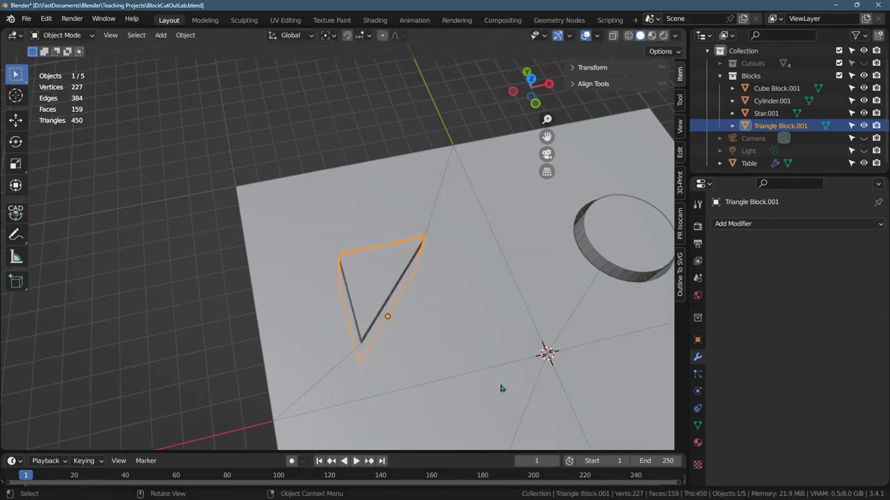
# In top view, scale the triangle block to 0.9 on X and Y, excluding Z.
pyautogui.moveTo(494, 371); pyautogui.dragTo(475, 314, button='middle')
pyautogui.click(529, 83)
pyautogui.press('s')
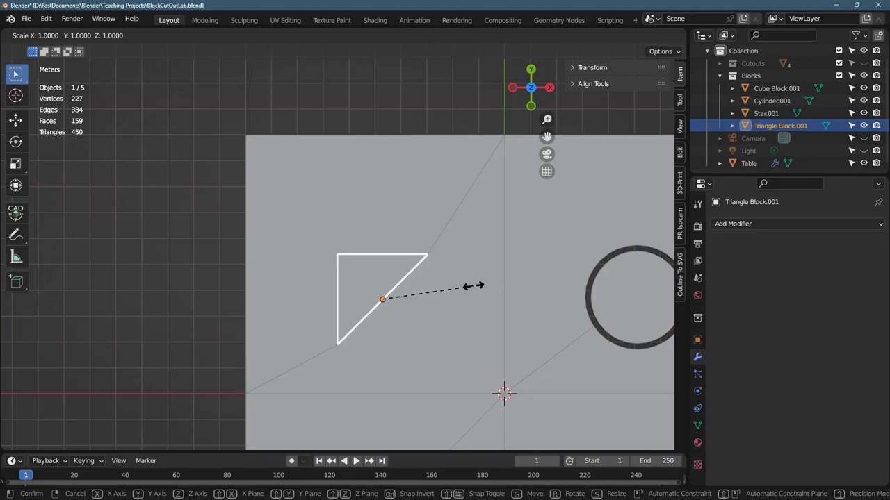
pyautogui.hotkey('shift', 'z')
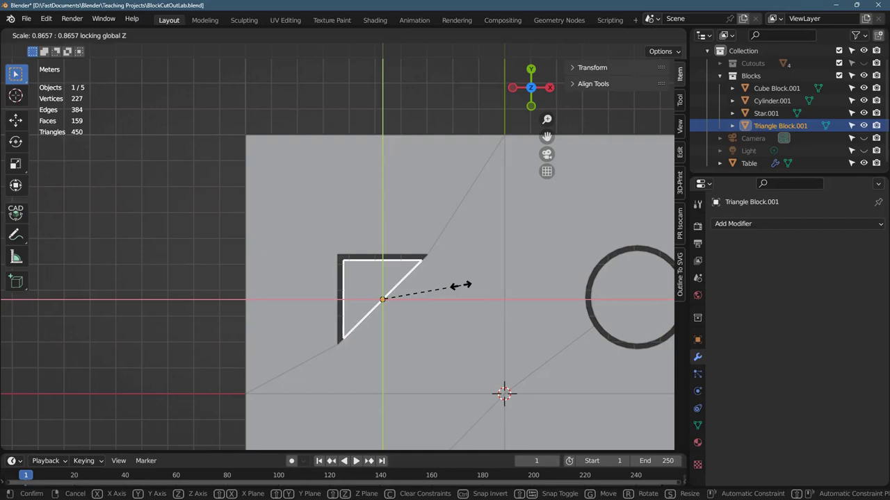
pyautogui.write('0.9')
pyautogui.press('Return')
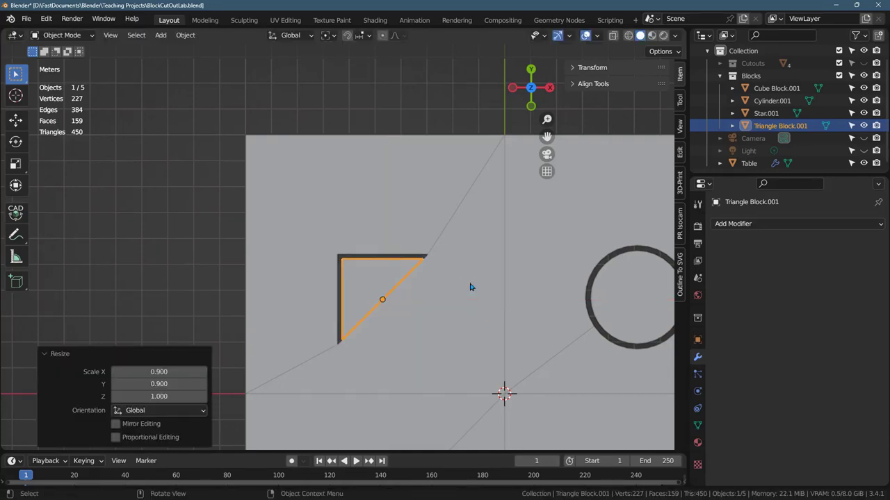
# In top view, move the triangle about −0.064 m X and 0.075 m Y into its hole.
pyautogui.click(531, 88)
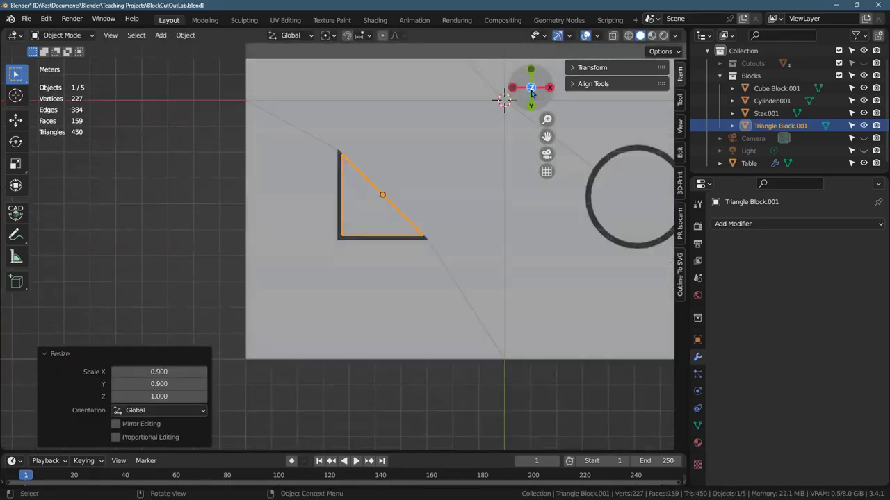
pyautogui.scroll(4, 399, 314)
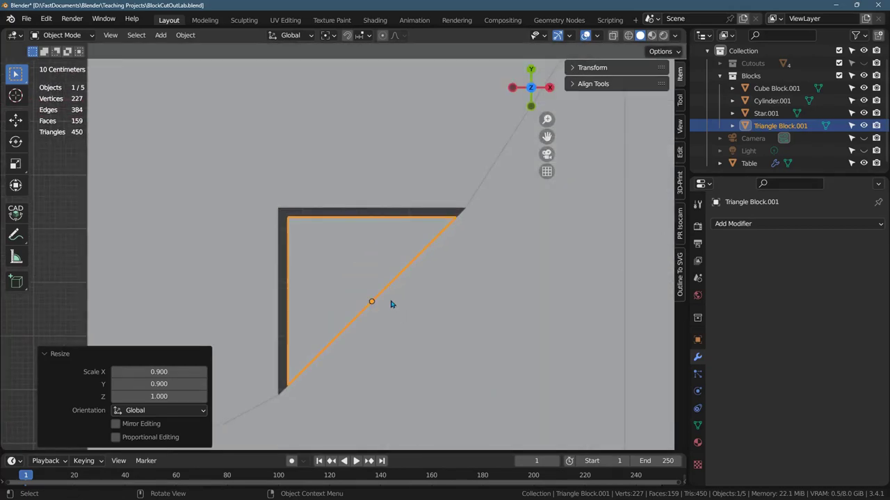
pyautogui.keyDown('shift'); pyautogui.moveTo(406, 321); pyautogui.dragTo(464, 282, button='middle'); pyautogui.keyUp('shift')
pyautogui.scroll(1, 460, 285)
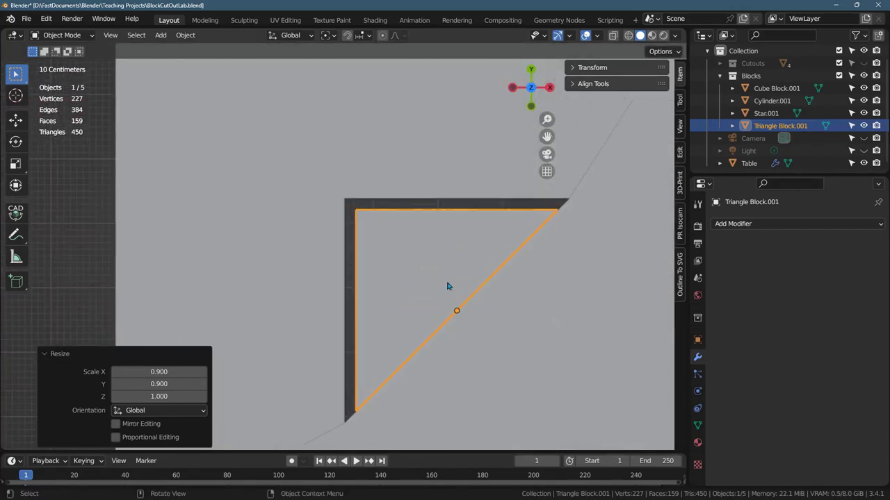
pyautogui.press('g')
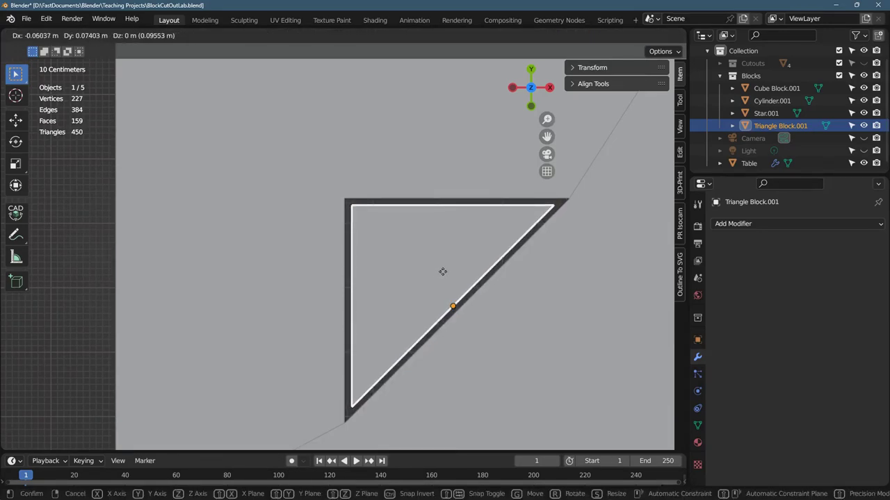
pyautogui.click(440, 276)
pyautogui.scroll(-3, 528, 308)
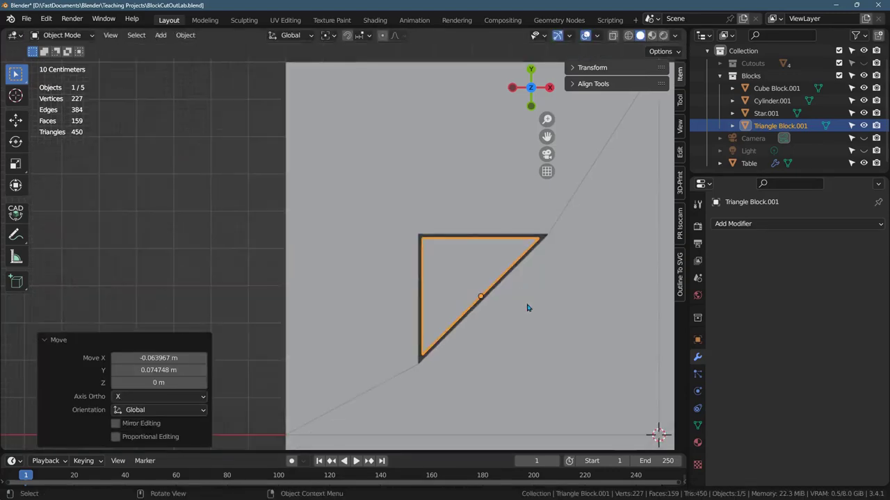
pyautogui.moveTo(528, 308); pyautogui.dragTo(511, 297, button='middle')
pyautogui.click(530, 92)
pyautogui.scroll(4, 496, 213)
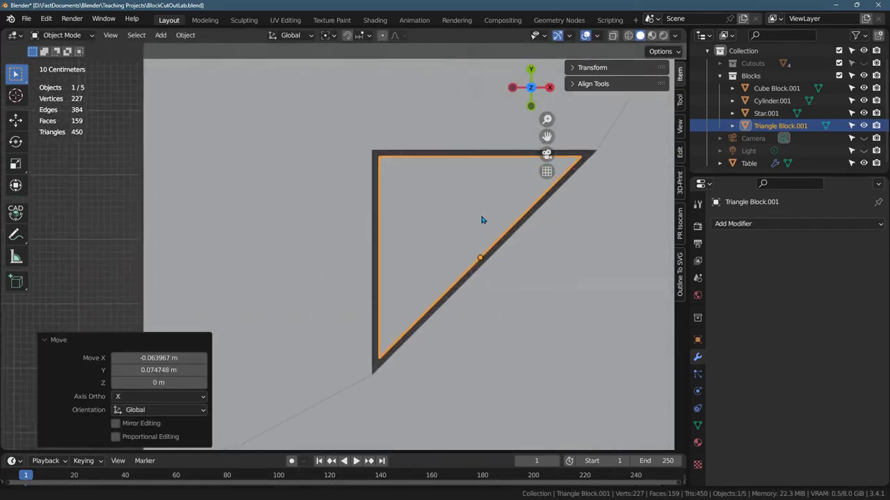
pyautogui.keyDown('shift'); pyautogui.moveTo(477, 220); pyautogui.dragTo(393, 232, button='middle'); pyautogui.keyUp('shift')
pyautogui.scroll(-1, 394, 232)
# Shrink the triangle block by another 0.9 on X and Y, keeping its height.
pyautogui.scroll(-8, 506, 292)
pyautogui.scroll(4, 491, 287)
pyautogui.click(409, 221)
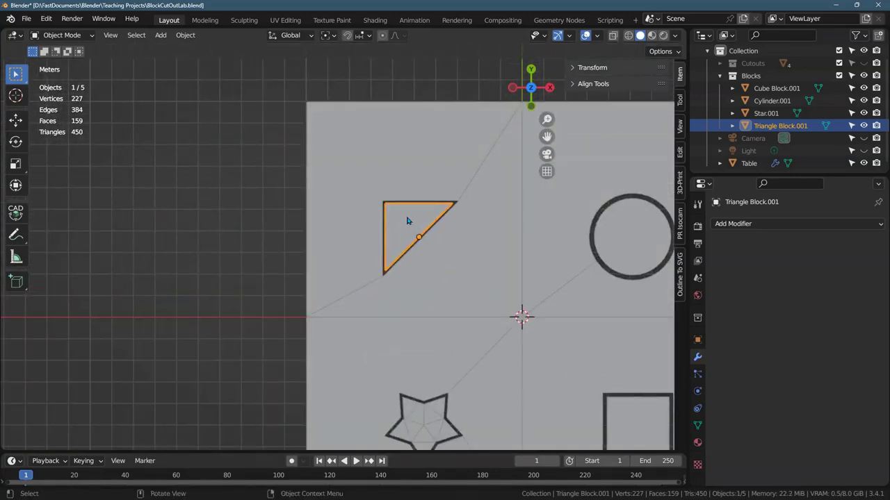
pyautogui.press('s')
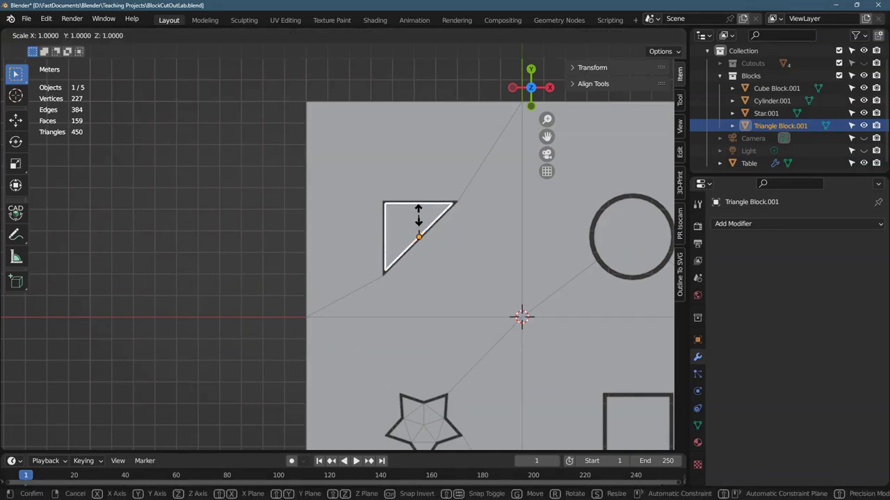
pyautogui.hotkey('shift', 'z')
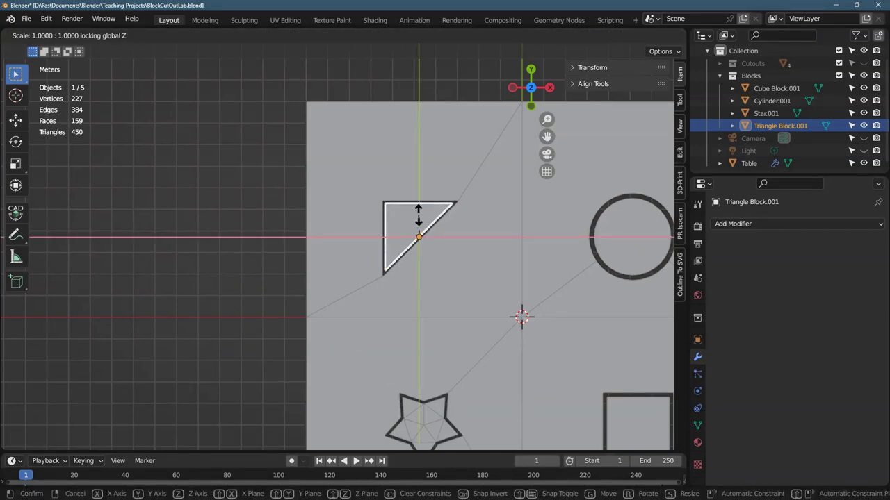
pyautogui.write('.9')
pyautogui.press('Return')
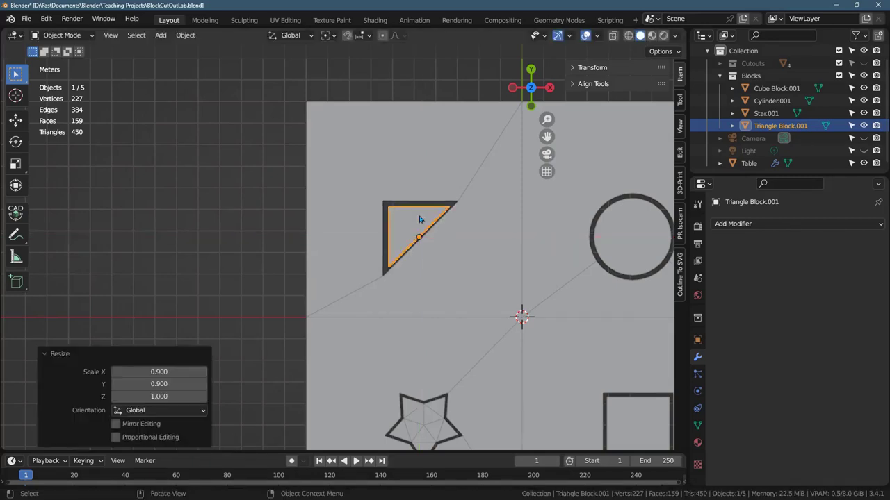
# Move the triangle about −0.095 m X and 0.082 m Y to centre it in the hole.
pyautogui.scroll(4, 394, 213)
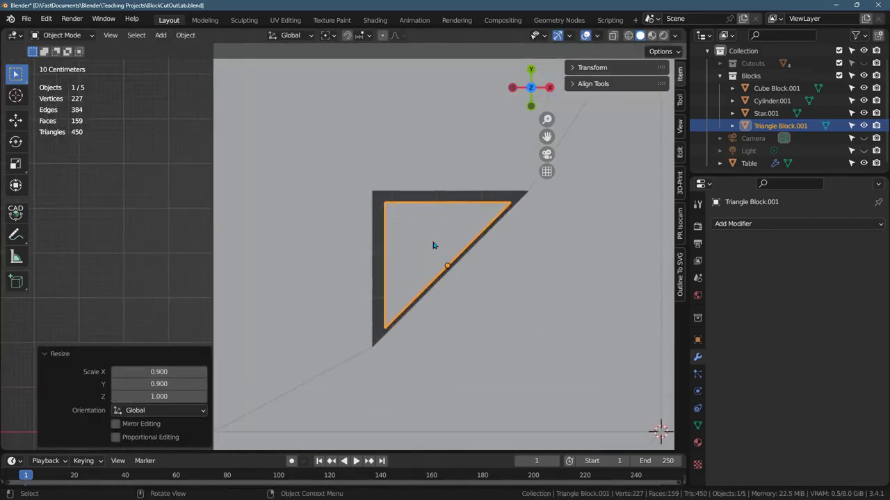
pyautogui.press('g')
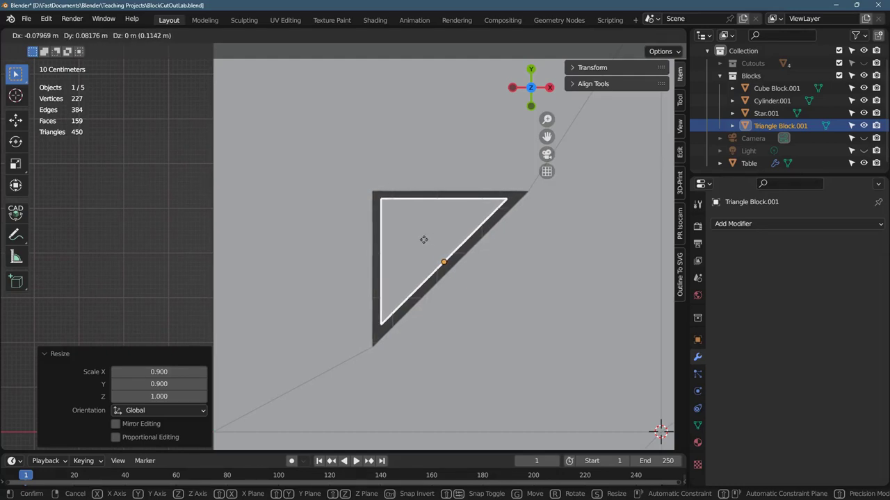
pyautogui.click(417, 244)
# Select the Table to review its Boolean Difference, Cutouts and Exact settings, then deselect it.
pyautogui.scroll(-7, 445, 251)
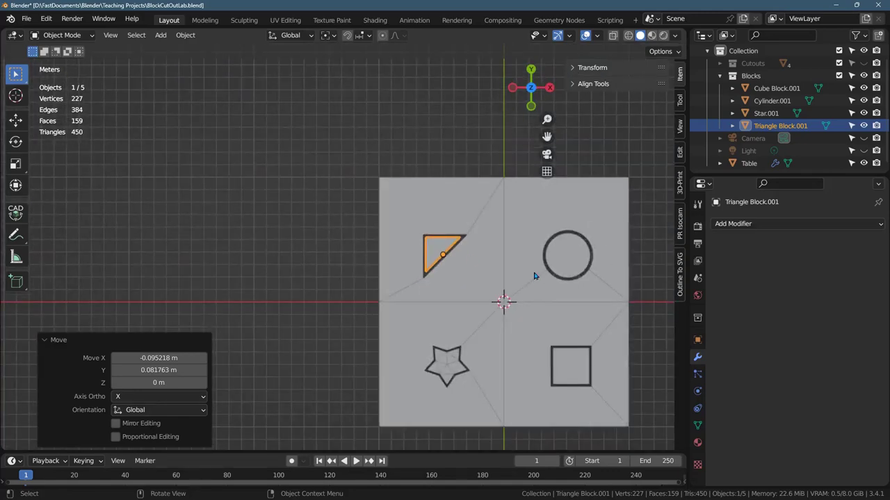
pyautogui.scroll(-4, 553, 299)
pyautogui.moveTo(548, 311); pyautogui.dragTo(548, 354, button='middle')
pyautogui.scroll(4, 555, 301)
pyautogui.scroll(-3, 533, 318)
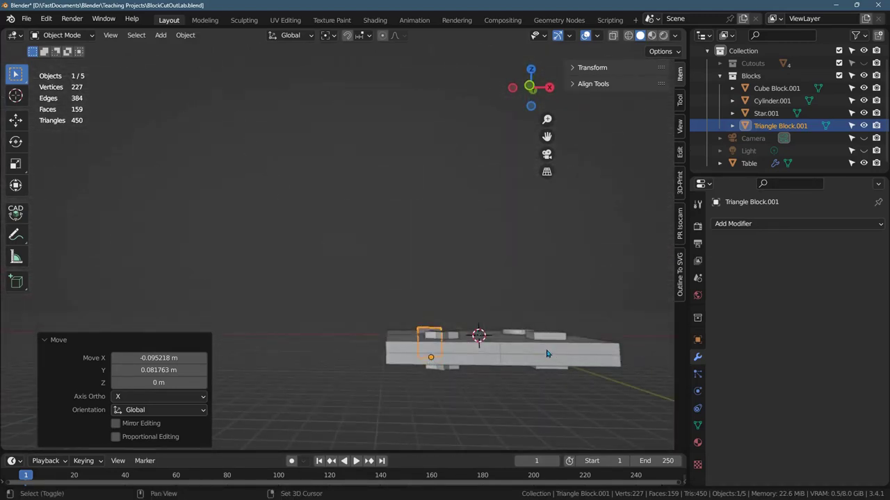
pyautogui.click(489, 353)
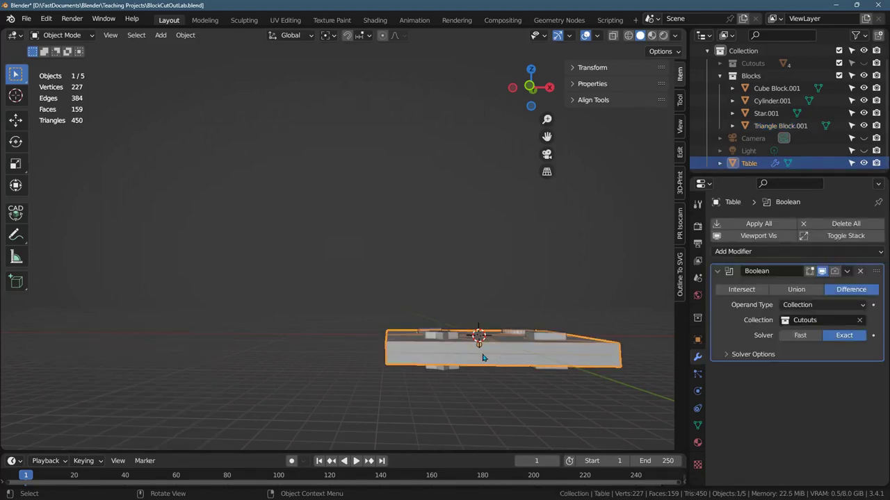
pyautogui.scroll(5, 507, 347)
pyautogui.moveTo(530, 355); pyautogui.dragTo(298, 308, button='middle')
pyautogui.click(234, 312)
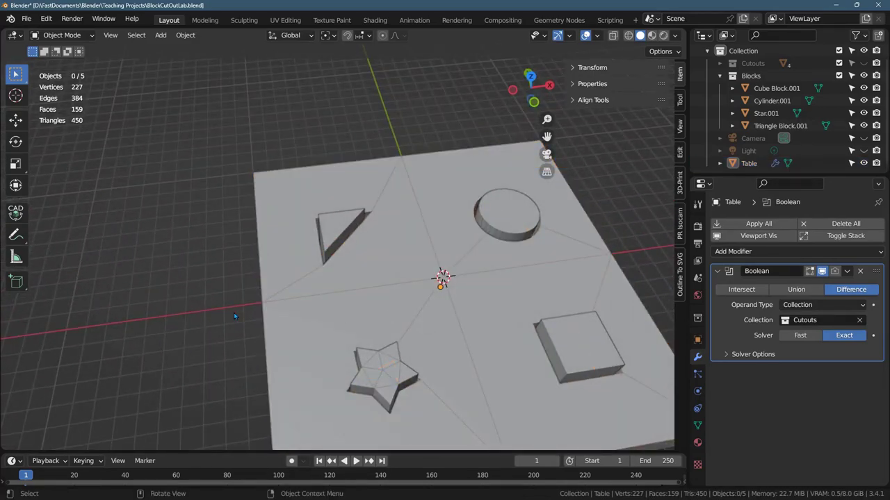
# Add a Circle mesh from the Shift+A Mesh menu.
pyautogui.hotkey('shift', 'a')
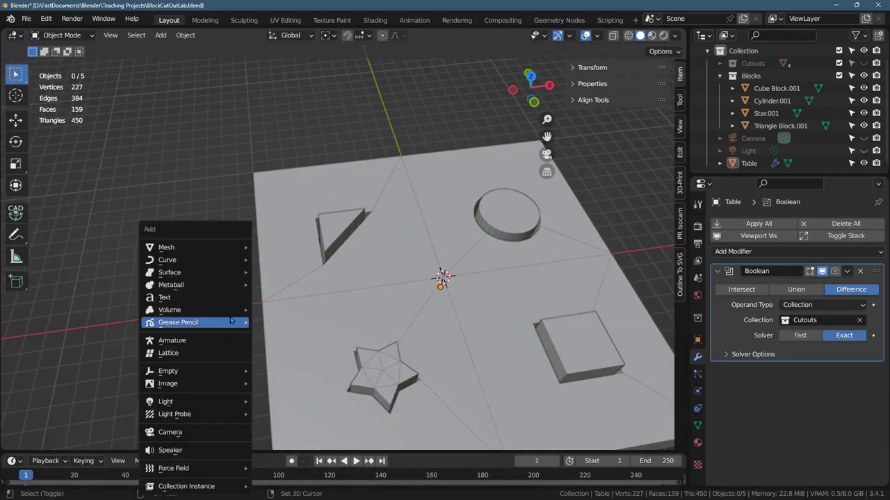
pyautogui.moveTo(221, 249)
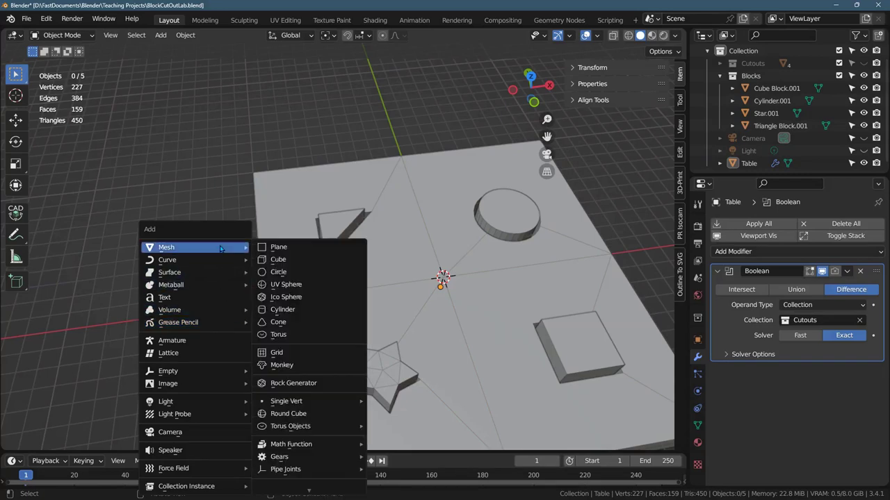
pyautogui.click(300, 274)
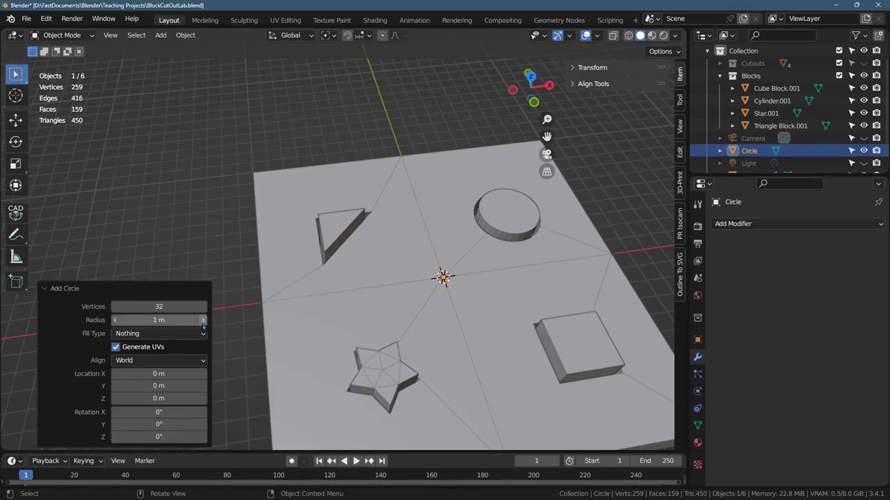
# In the Add Circle panel, set Location X to −12 m and Vertices to 3.
pyautogui.click(167, 374)
pyautogui.write('2')
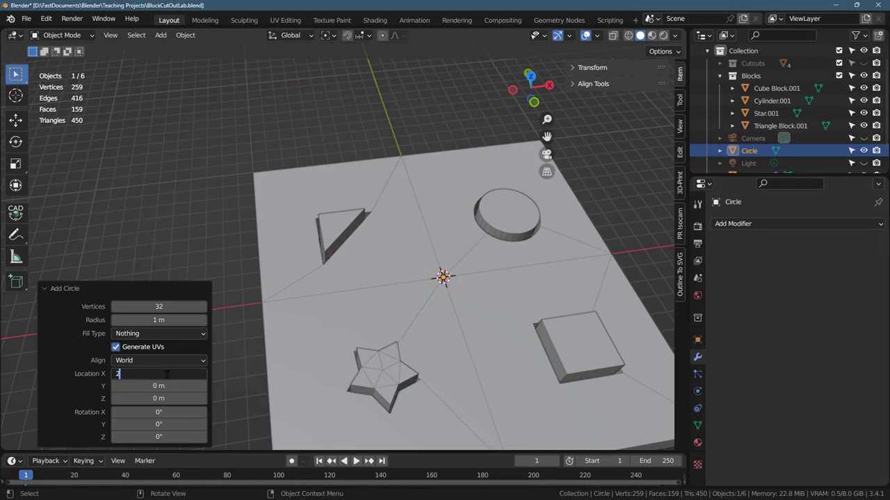
pyautogui.press('Tab')
pyautogui.moveTo(166, 374)
pyautogui.mouseDown()
pyautogui.moveTo(90, 375)
pyautogui.moveTo(570, 378)
pyautogui.moveTo(164, 374)
pyautogui.mouseUp()
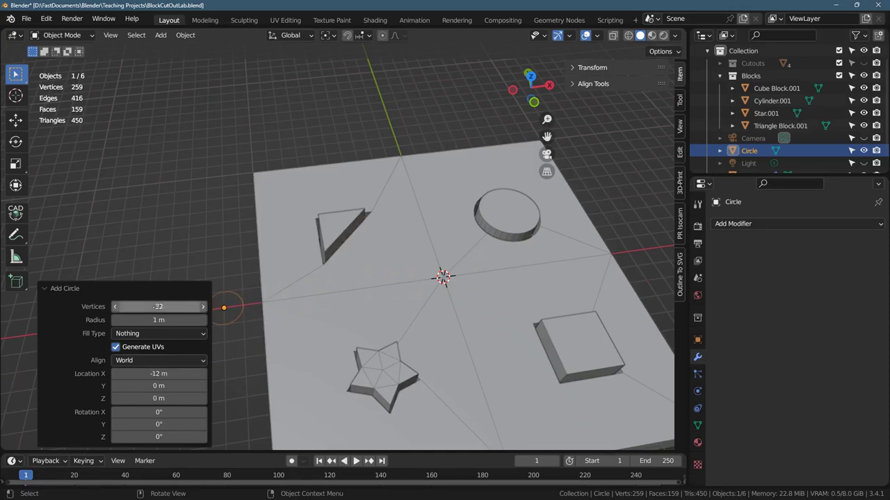
pyautogui.click(141, 306)
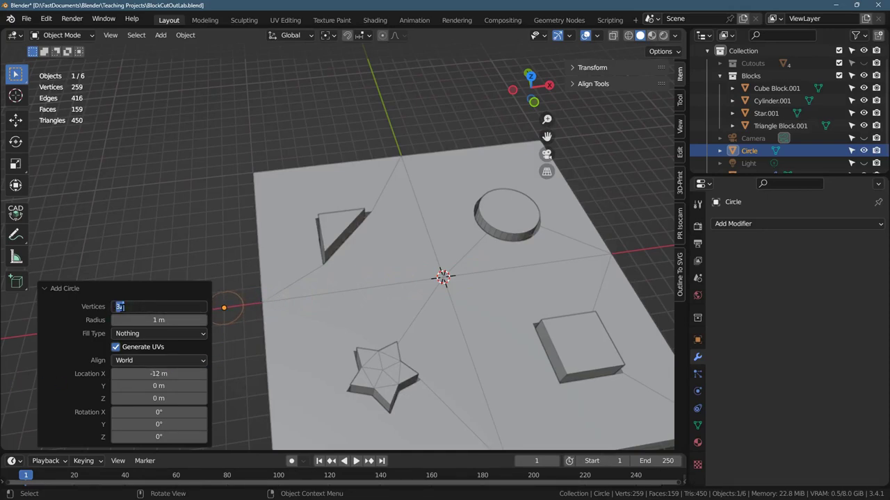
pyautogui.write('3')
pyautogui.press('Tab')
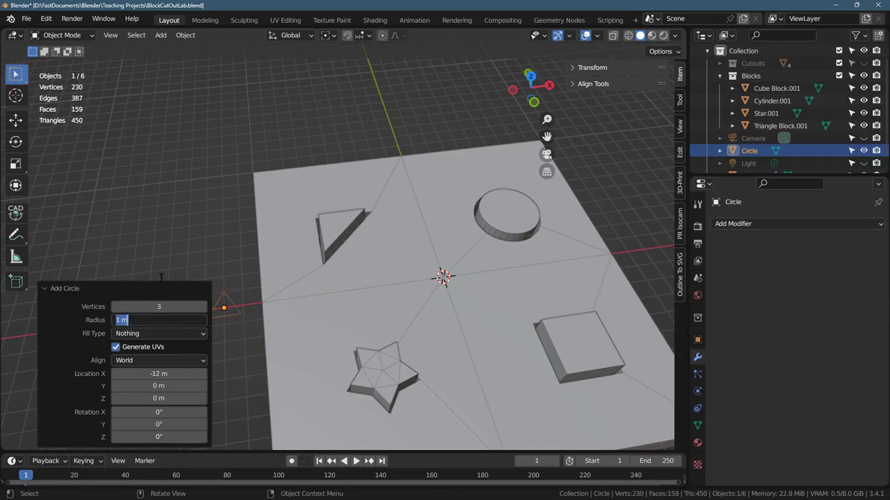
# Drag the circle's Location X to −11.3 m.
pyautogui.click(169, 374)
pyautogui.press('Escape')
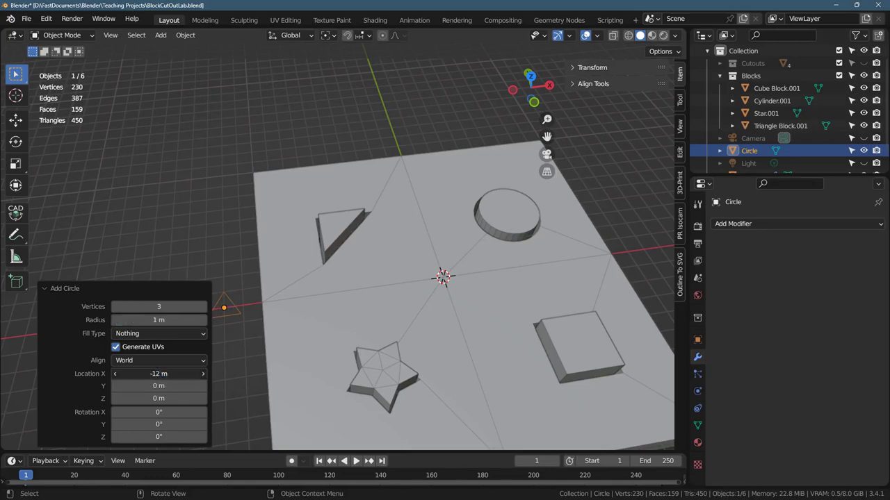
pyautogui.moveTo(154, 375); pyautogui.dragTo(186, 375)
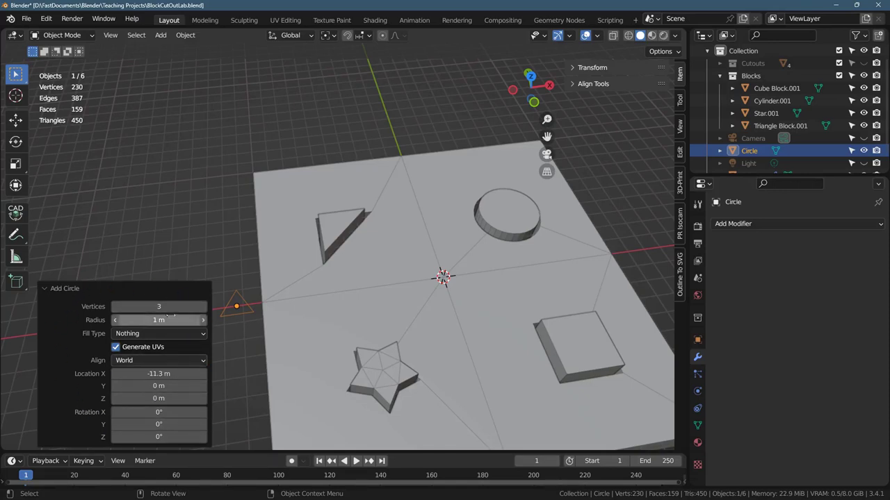
# Raise the circle's vertex count to 6, then deselect, zoom in and reselect the hexagon.
pyautogui.click(202, 309)
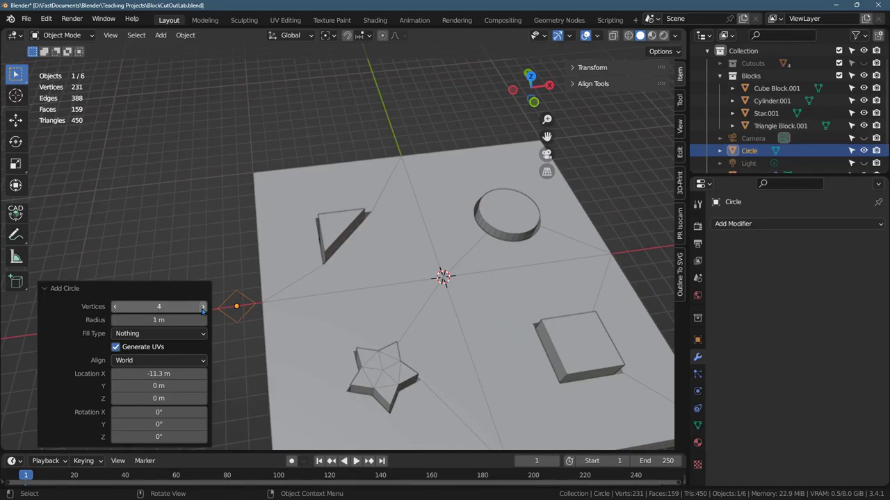
pyautogui.click(115, 309)
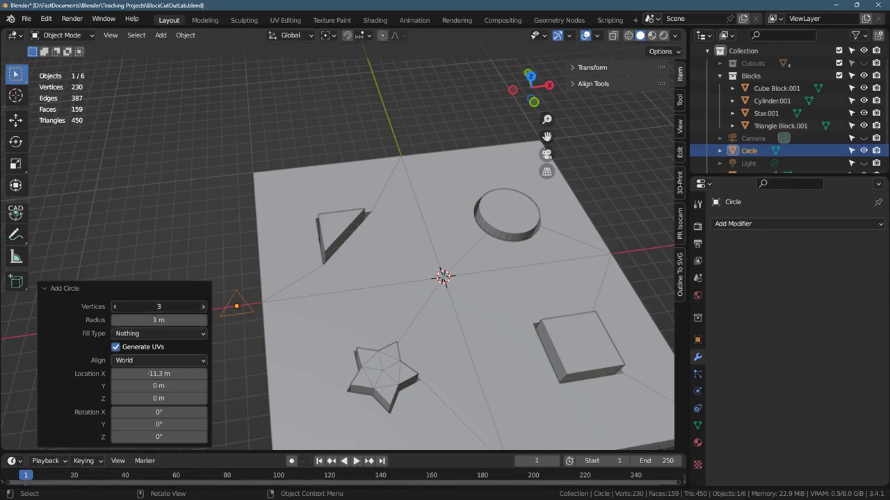
pyautogui.click(203, 306)
pyautogui.click(203, 306)
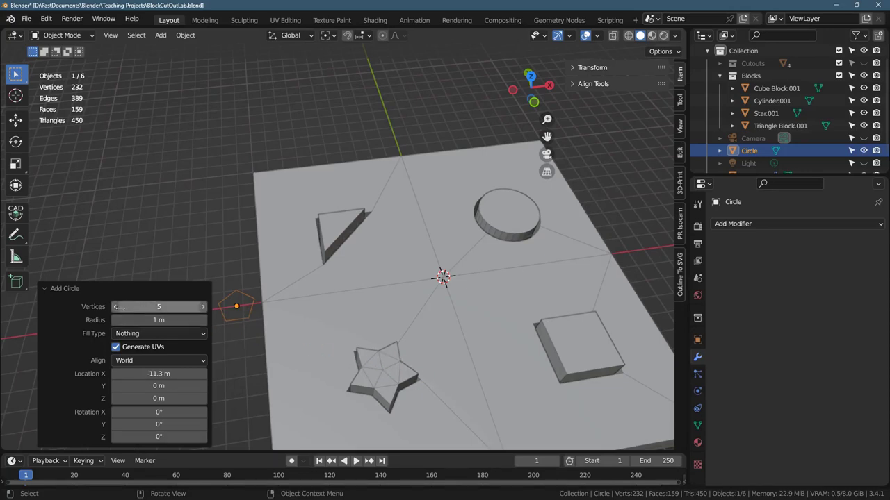
pyautogui.click(203, 307)
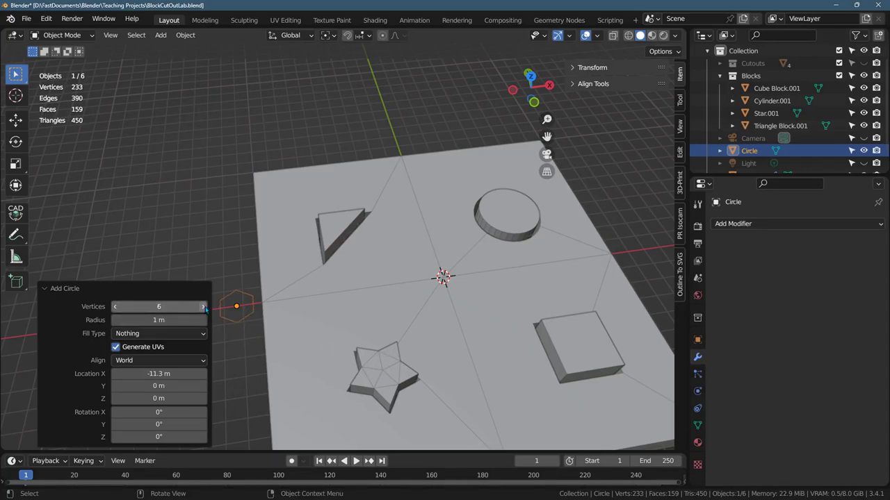
pyautogui.click(242, 347)
pyautogui.scroll(5, 238, 347)
pyautogui.click(386, 284)
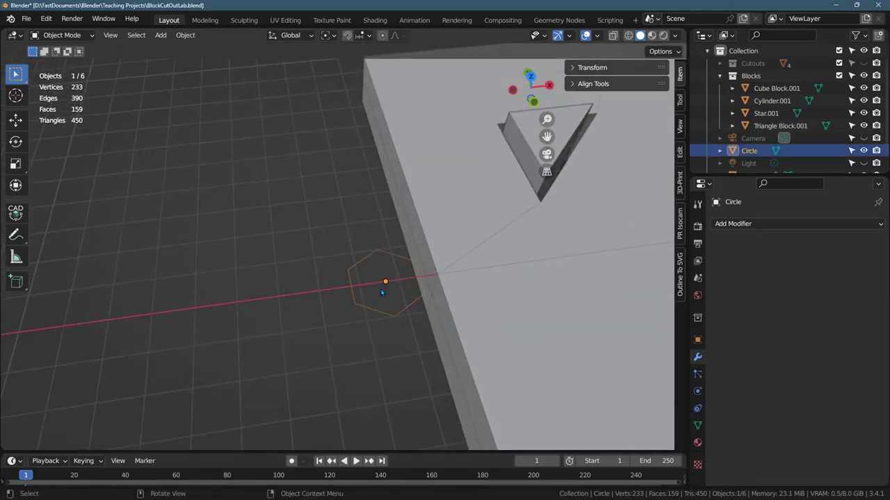
# Move the hexagon about 4.7 m further to the left.
pyautogui.press('g')
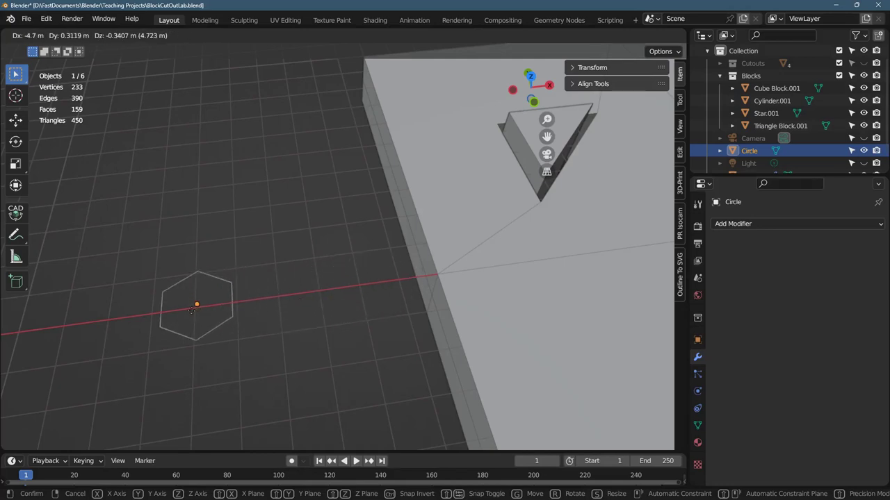
pyautogui.click(192, 318)
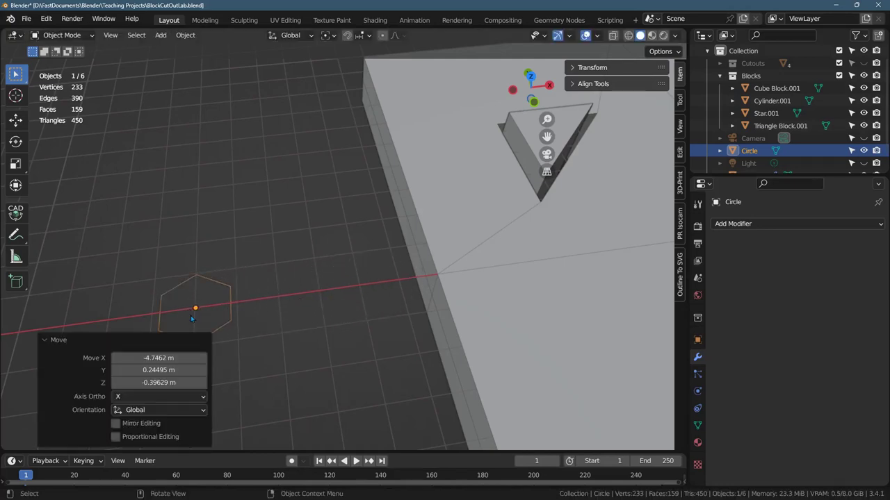
pyautogui.click(273, 345)
pyautogui.keyDown('shift'); pyautogui.moveTo(268, 354); pyautogui.dragTo(357, 342, button='middle'); pyautogui.keyUp('shift')
# In Edit Mode with vertex select, box-select all six hexagon vertices.
pyautogui.press('Tab')
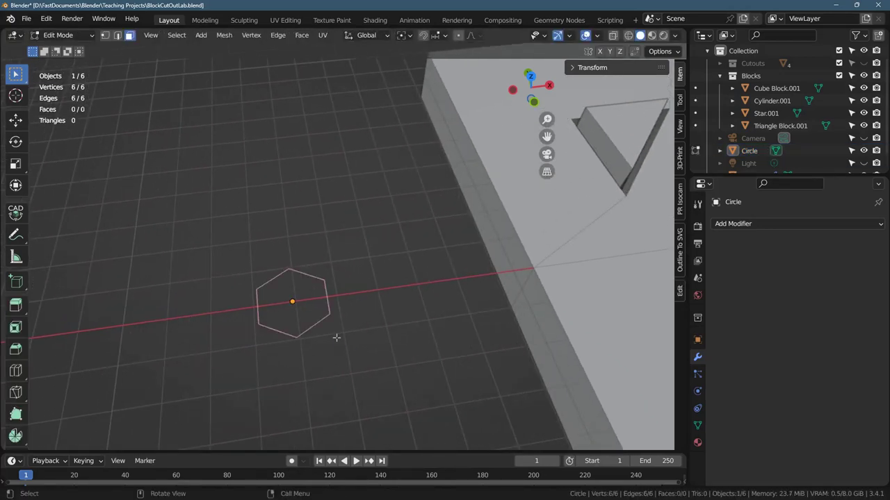
pyautogui.scroll(2, 336, 338)
pyautogui.keyDown('ctrl'); pyautogui.moveTo(175, 225); pyautogui.dragTo(349, 343); pyautogui.keyUp('ctrl')
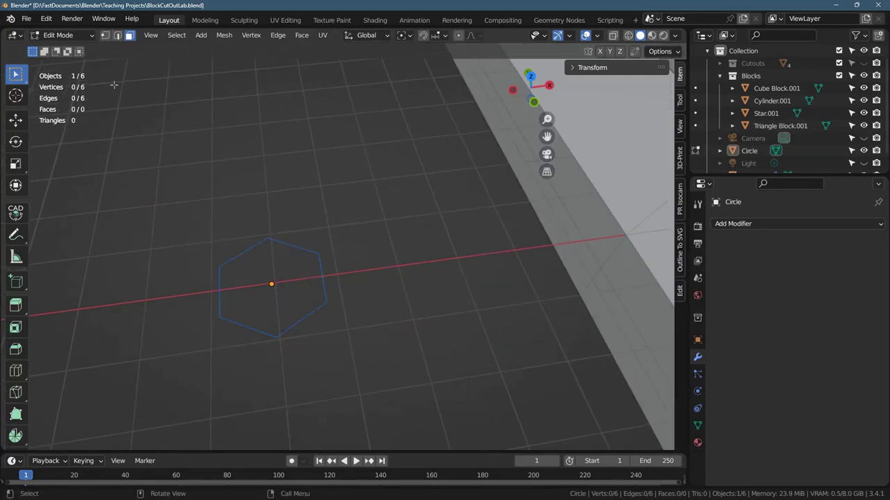
pyautogui.click(105, 35)
pyautogui.moveTo(153, 193); pyautogui.dragTo(320, 341)
pyautogui.keyDown('shift'); pyautogui.moveTo(401, 354); pyautogui.dragTo(435, 317, button='middle'); pyautogui.keyUp('shift')
pyautogui.scroll(3, 429, 315)
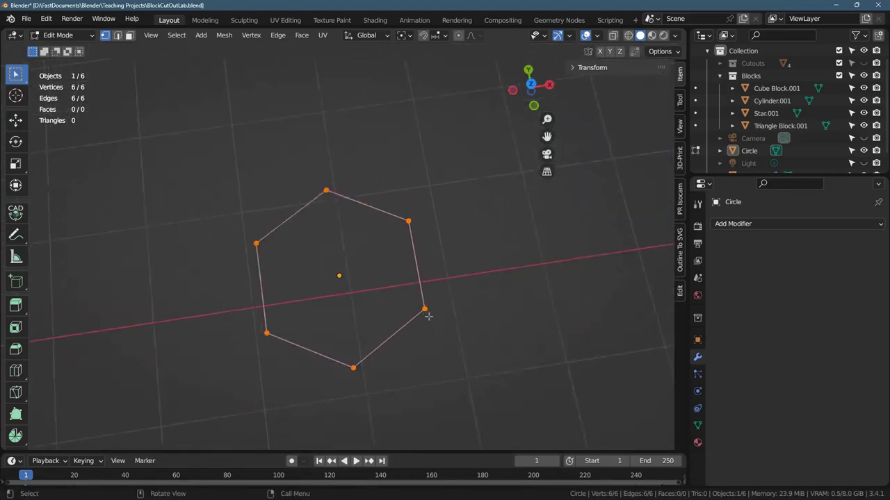
pyautogui.scroll(-1, 422, 312)
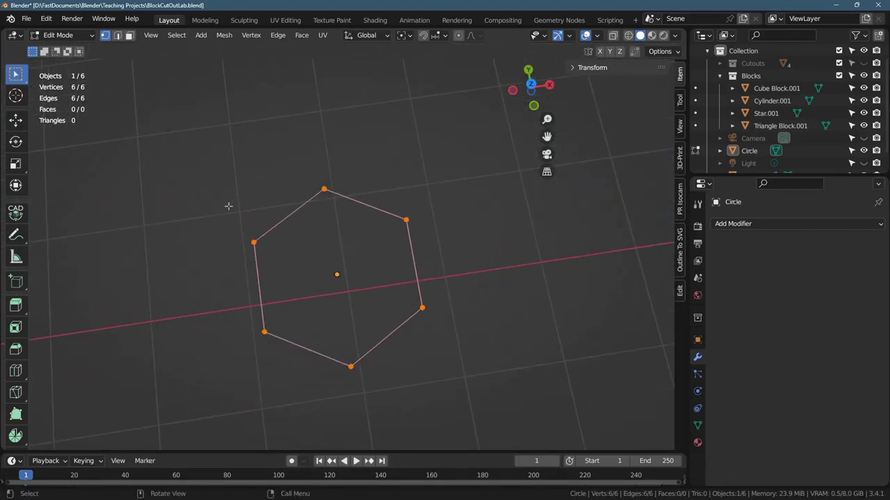
pyautogui.moveTo(194, 171); pyautogui.dragTo(477, 392)
# Extrude the hexagon outline in place and delete the top and upper-right vertices.
pyautogui.press('e')
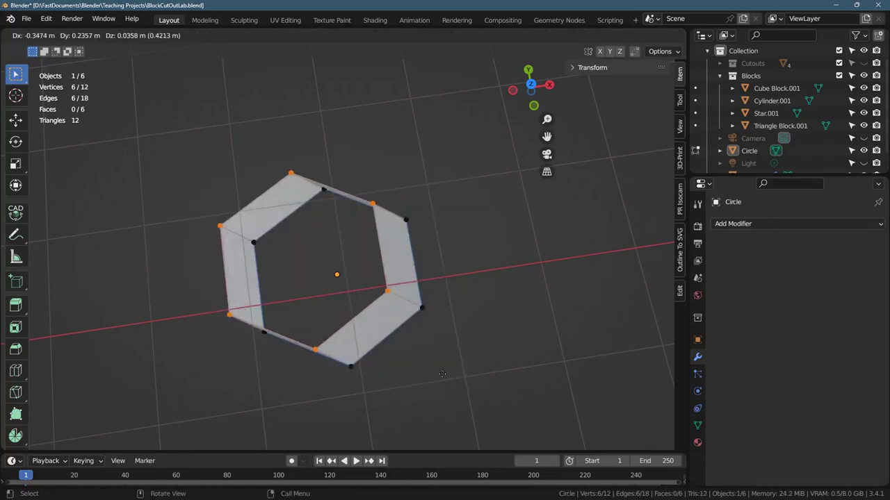
pyautogui.rightClick(520, 354)
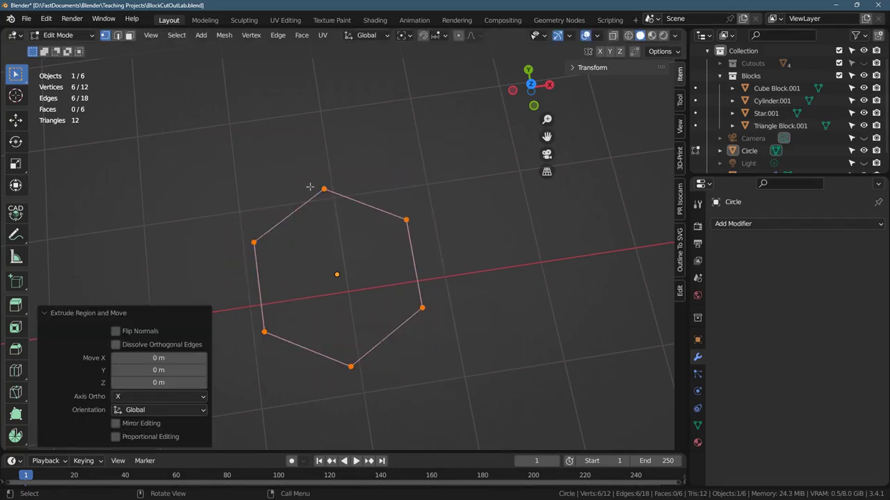
pyautogui.moveTo(311, 180); pyautogui.dragTo(456, 256)
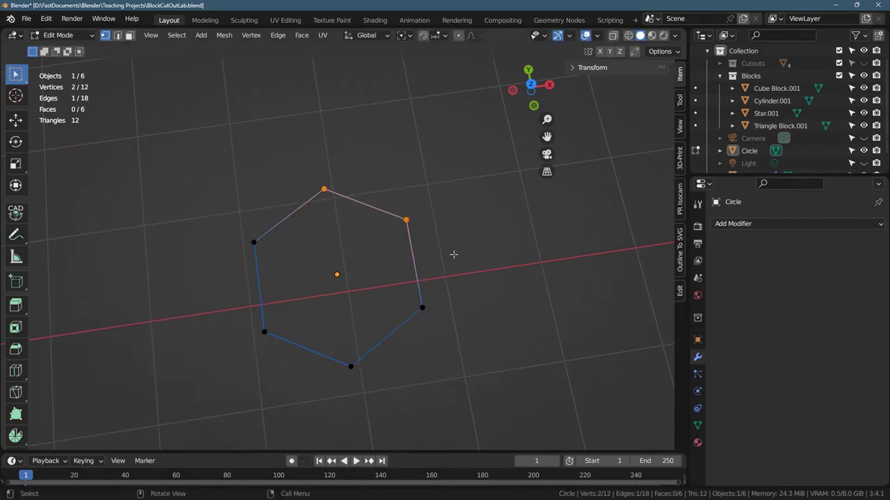
pyautogui.moveTo(291, 174); pyautogui.dragTo(454, 255)
pyautogui.press('x')
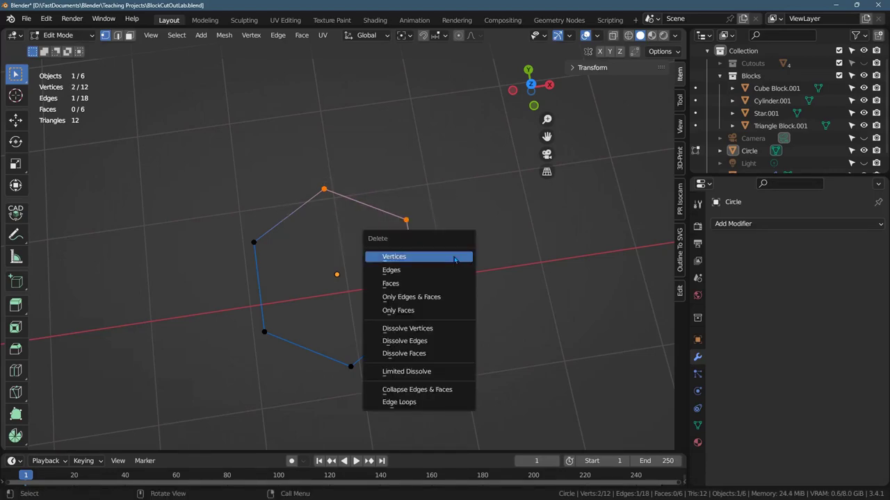
pyautogui.click(455, 259)
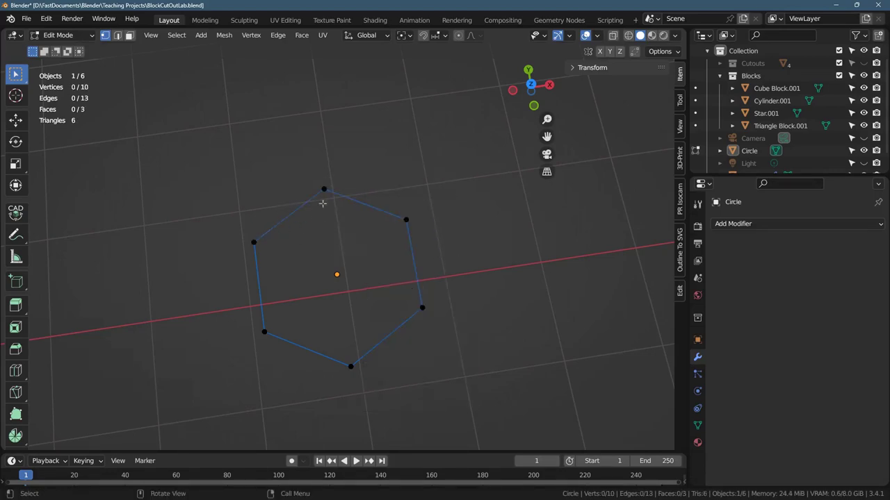
# Delete the duplicate top vertices and select the chain's two end vertices.
pyautogui.moveTo(288, 163); pyautogui.dragTo(459, 250)
pyautogui.press('x')
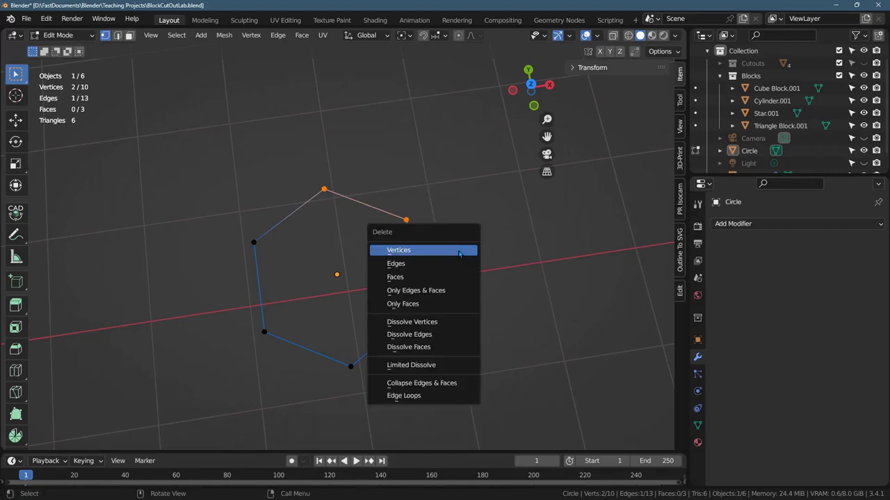
pyautogui.click(459, 251)
pyautogui.moveTo(218, 201); pyautogui.dragTo(464, 324)
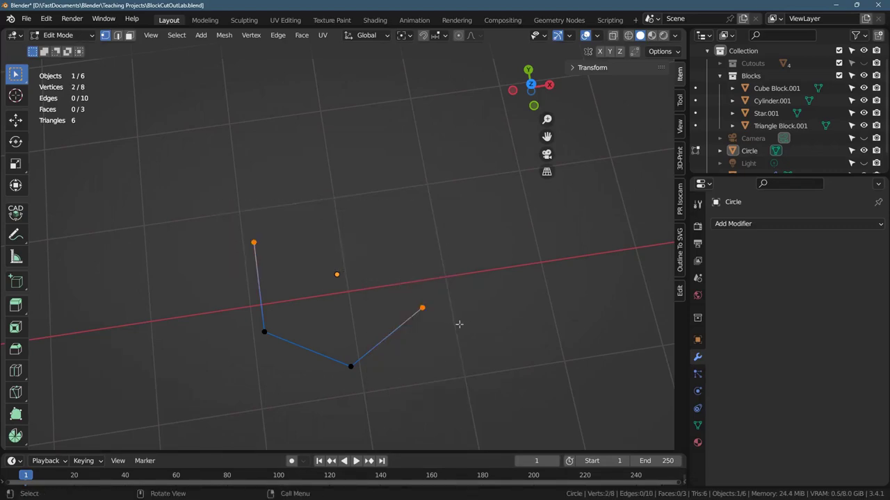
# Join the chain's two end vertices with an edge and extrude the right corner vertex in place.
pyautogui.press('f')
pyautogui.scroll(-2, 327, 354)
pyautogui.moveTo(363, 378); pyautogui.dragTo(340, 280, button='middle')
pyautogui.click(531, 82)
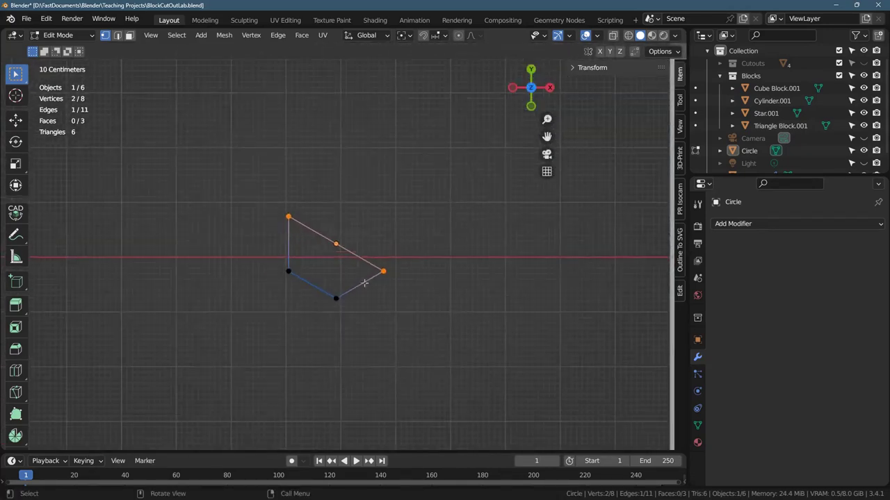
pyautogui.moveTo(294, 183); pyautogui.dragTo(324, 209)
pyautogui.keyDown('shift'); pyautogui.moveTo(355, 186); pyautogui.dragTo(363, 248, button='middle'); pyautogui.keyUp('shift')
pyautogui.moveTo(300, 230); pyautogui.dragTo(474, 333)
pyautogui.press('e')
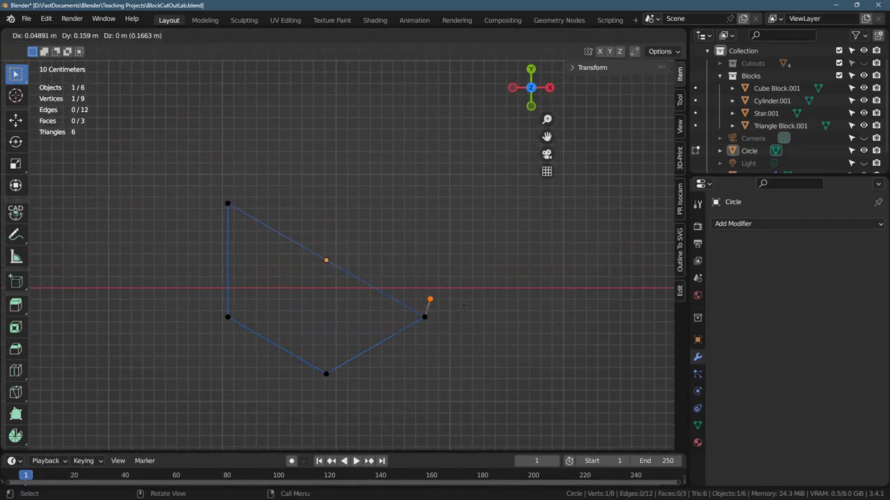
pyautogui.press('Escape')
# Select the top-left and right corner vertices spanning the long upper edge.
pyautogui.moveTo(301, 233); pyautogui.dragTo(445, 334)
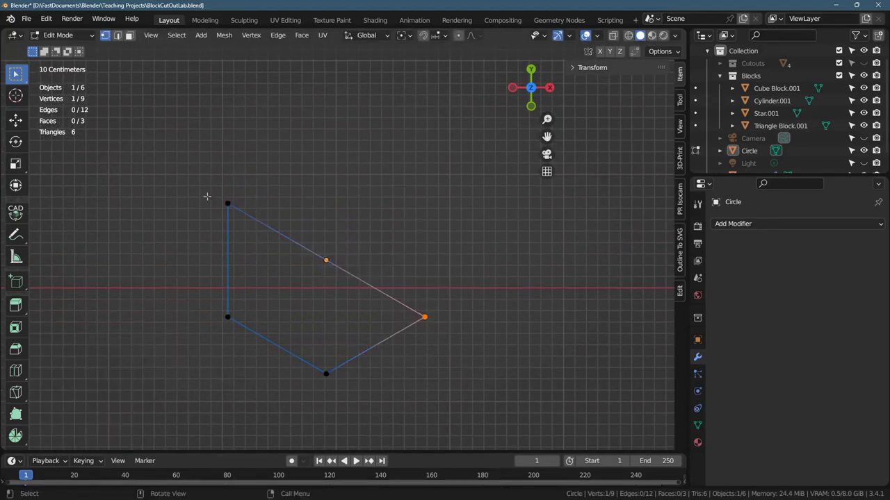
pyautogui.keyDown('shift'); pyautogui.moveTo(189, 180); pyautogui.dragTo(286, 217); pyautogui.keyUp('shift')
pyautogui.moveTo(211, 167); pyautogui.dragTo(448, 286)
pyautogui.moveTo(467, 239); pyautogui.dragTo(396, 237, button='middle')
pyautogui.moveTo(192, 208); pyautogui.dragTo(252, 251)
pyautogui.keyDown('shift'); pyautogui.moveTo(346, 262); pyautogui.dragTo(479, 334); pyautogui.keyUp('shift')
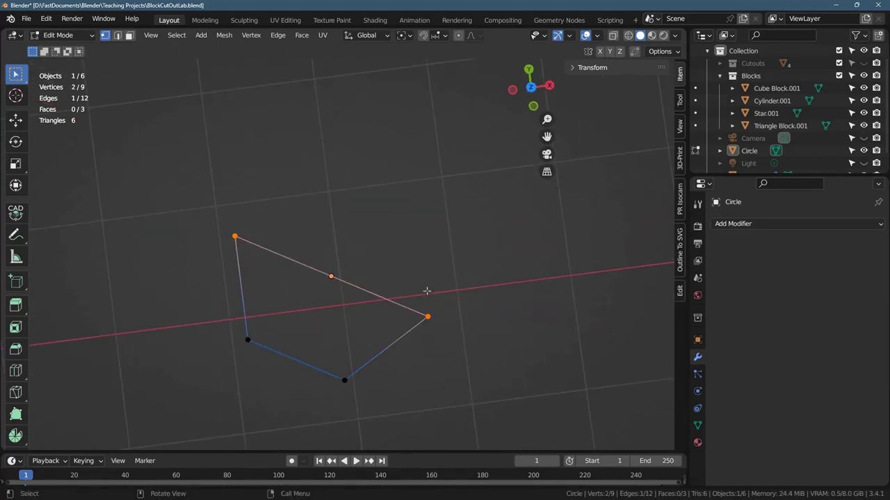
# Subdivide the selected upper edge with 2 cuts and pick one new vertex.
pyautogui.rightClick(368, 293)
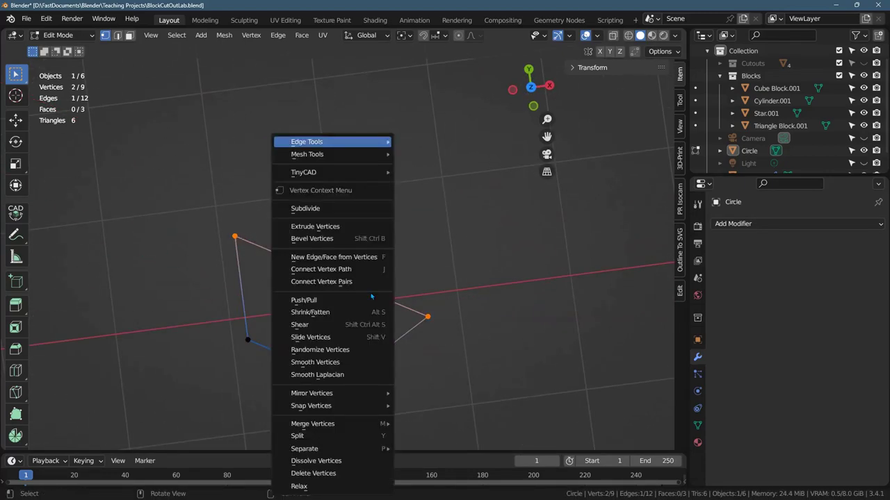
pyautogui.click(348, 211)
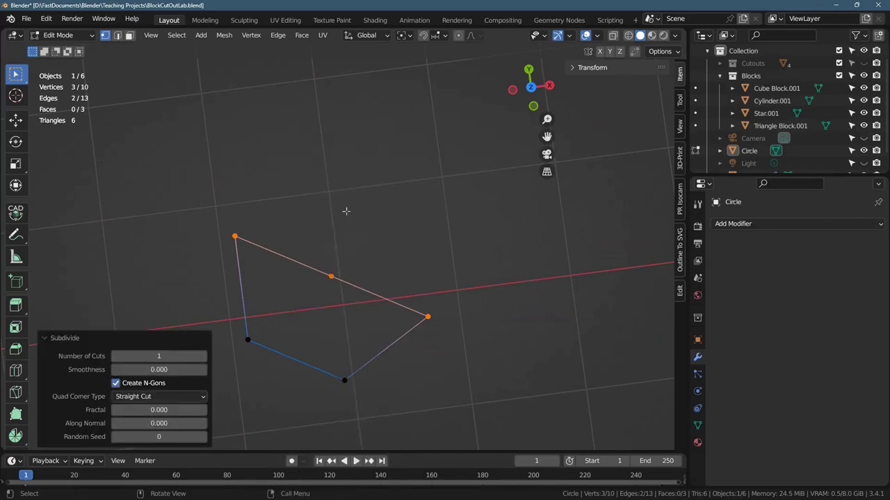
pyautogui.click(203, 356)
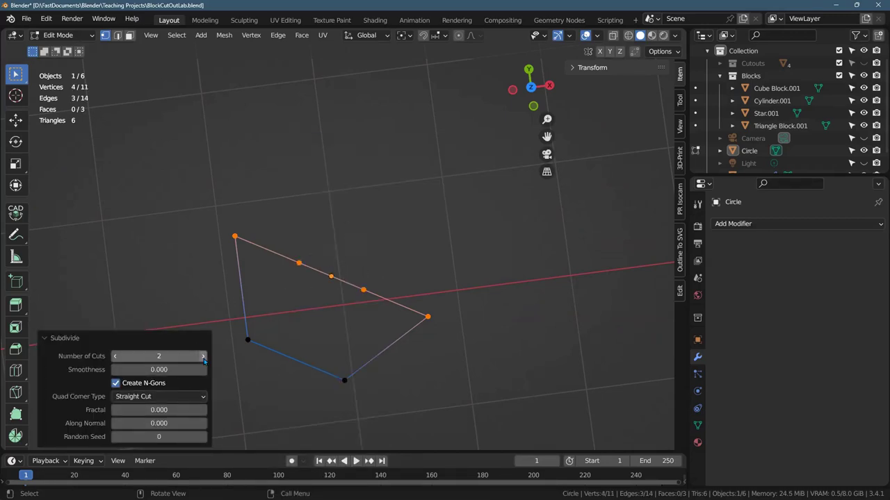
pyautogui.click(336, 253)
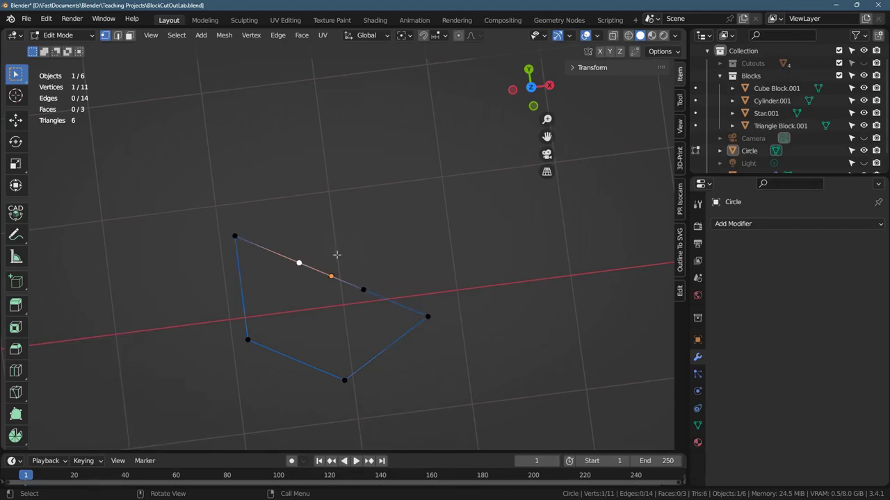
pyautogui.scroll(1, 336, 252)
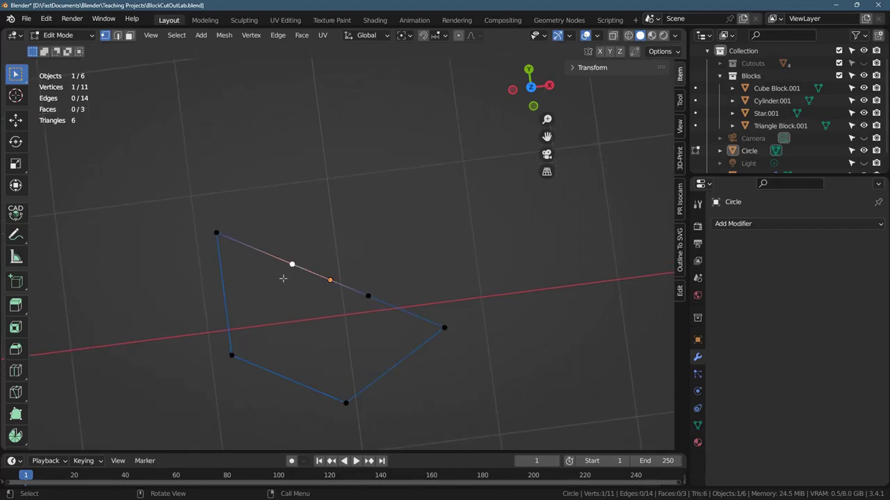
# In top view, move the two new upper-edge vertices inward to form a crescent dent.
pyautogui.moveTo(271, 230); pyautogui.dragTo(395, 313)
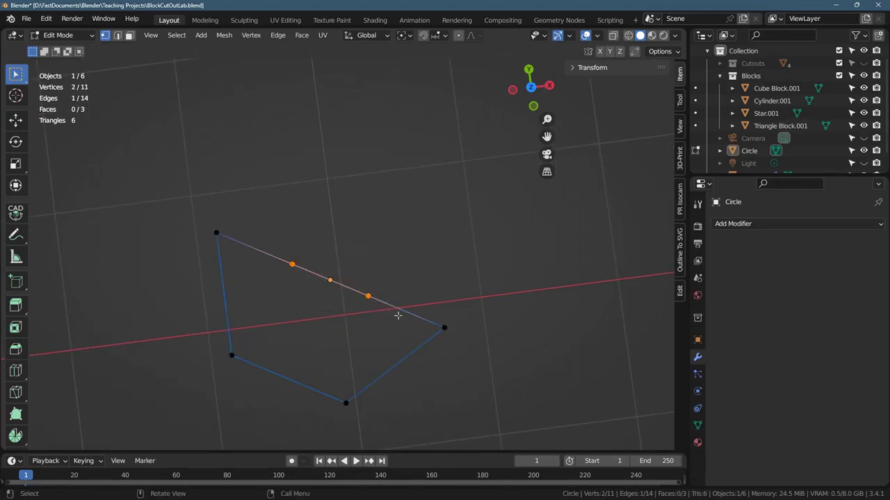
pyautogui.click(533, 105)
pyautogui.click(528, 98)
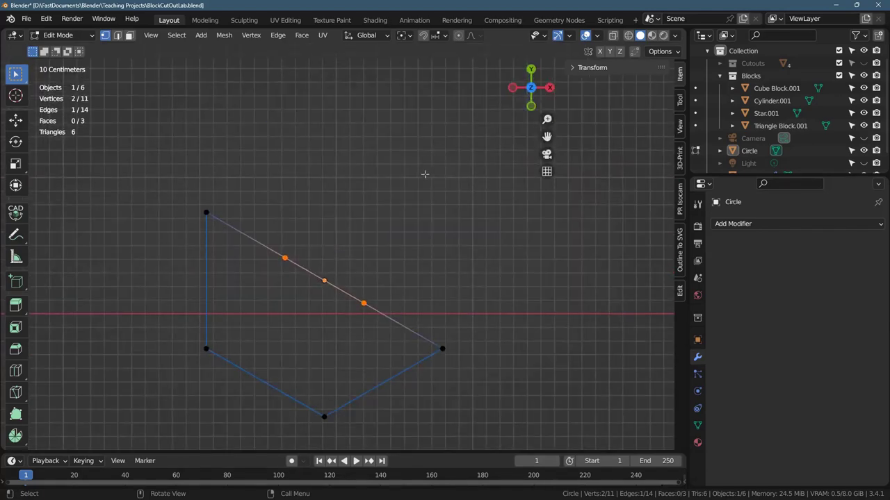
pyautogui.press('g')
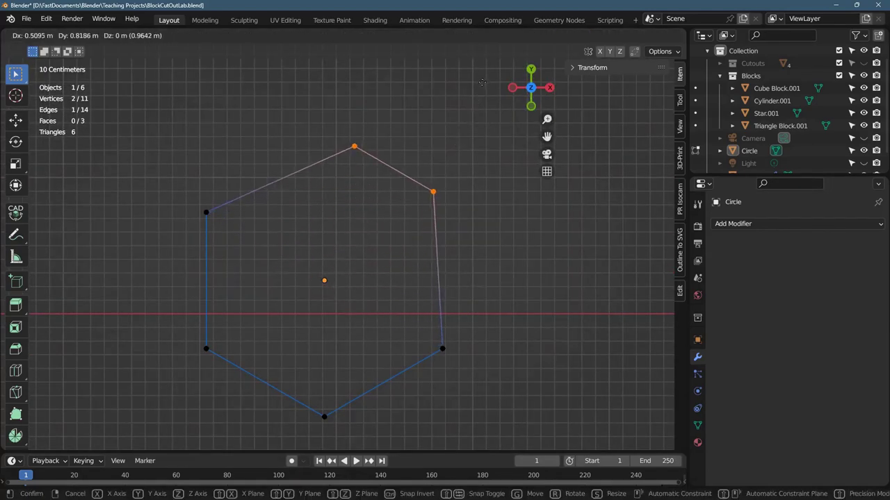
pyautogui.click(416, 191)
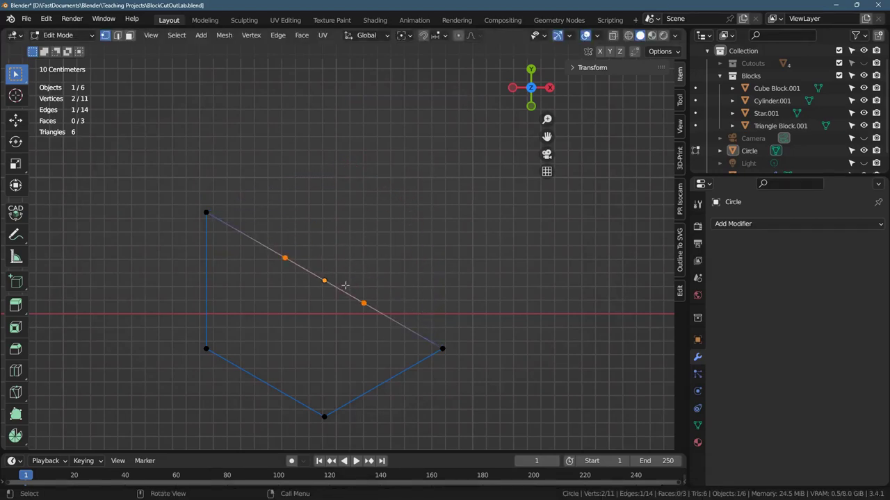
pyautogui.press('g')
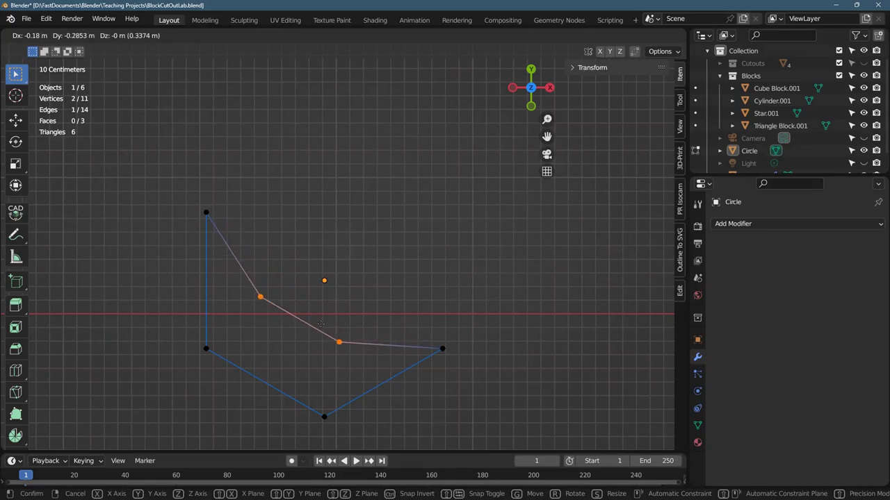
pyautogui.click(323, 320)
# Select the lower inner vertex together with the bottom corner.
pyautogui.scroll(-2, 387, 324)
pyautogui.keyDown('shift'); pyautogui.moveTo(405, 333); pyautogui.dragTo(462, 288, button='middle'); pyautogui.keyUp('shift')
pyautogui.scroll(2, 463, 288)
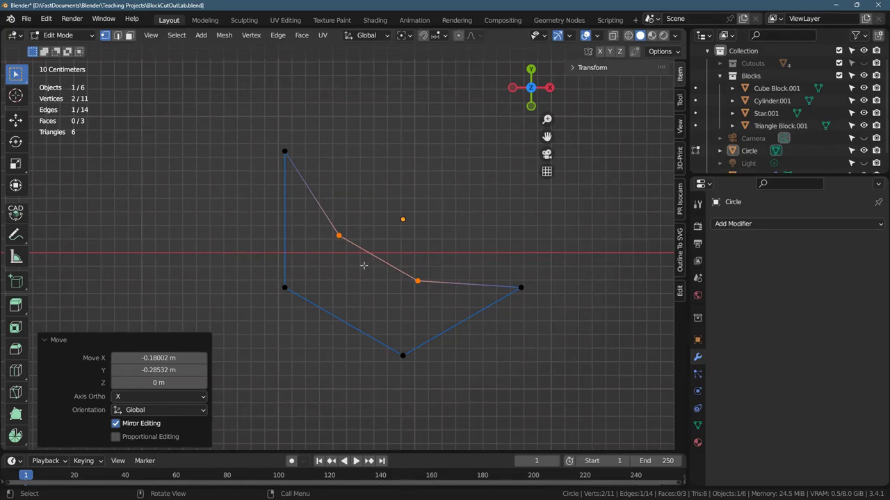
pyautogui.moveTo(363, 266); pyautogui.dragTo(446, 383)
# Connect each inner vertex to the corner below it with an edge.
pyautogui.press('f')
pyautogui.moveTo(258, 220); pyautogui.dragTo(363, 318)
pyautogui.press('f')
# Select the whole crescent outline and fill it with faces.
pyautogui.moveTo(358, 319); pyautogui.dragTo(433, 210, button='middle')
pyautogui.moveTo(201, 366); pyautogui.dragTo(528, 404)
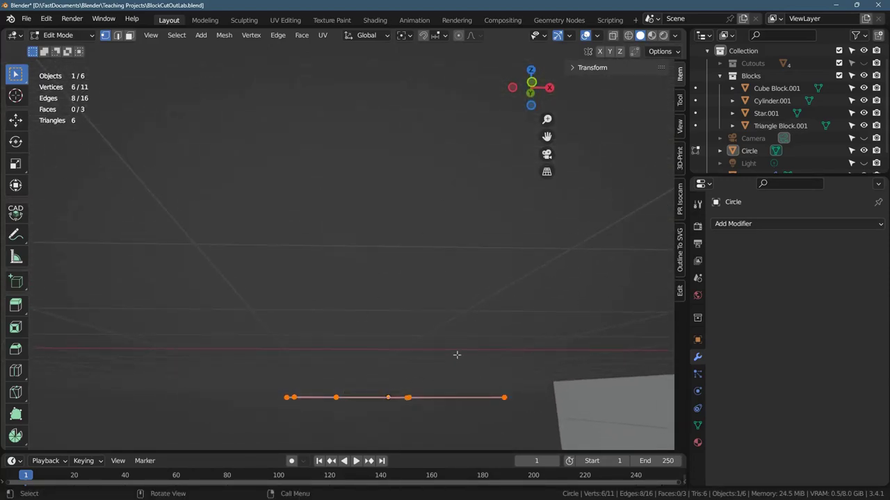
pyautogui.moveTo(452, 349); pyautogui.dragTo(290, 311, button='middle')
pyautogui.moveTo(149, 242); pyautogui.dragTo(515, 420)
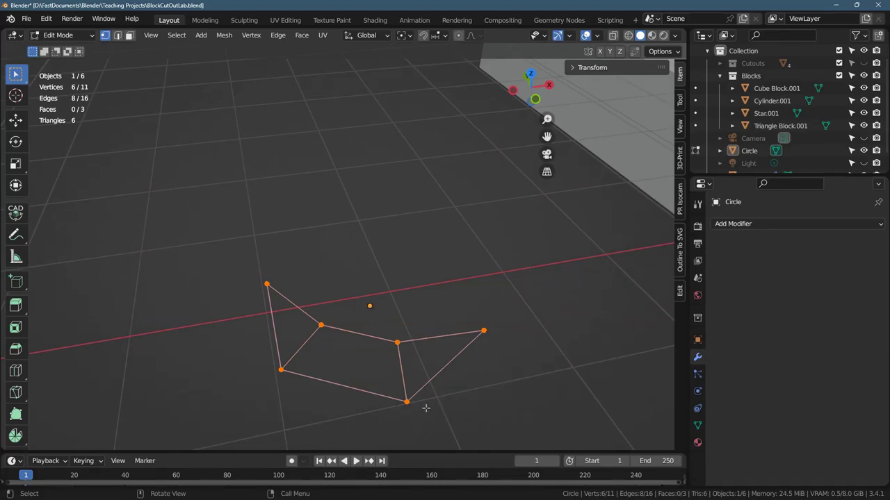
pyautogui.press('f')
pyautogui.moveTo(476, 393); pyautogui.dragTo(500, 383, button='middle')
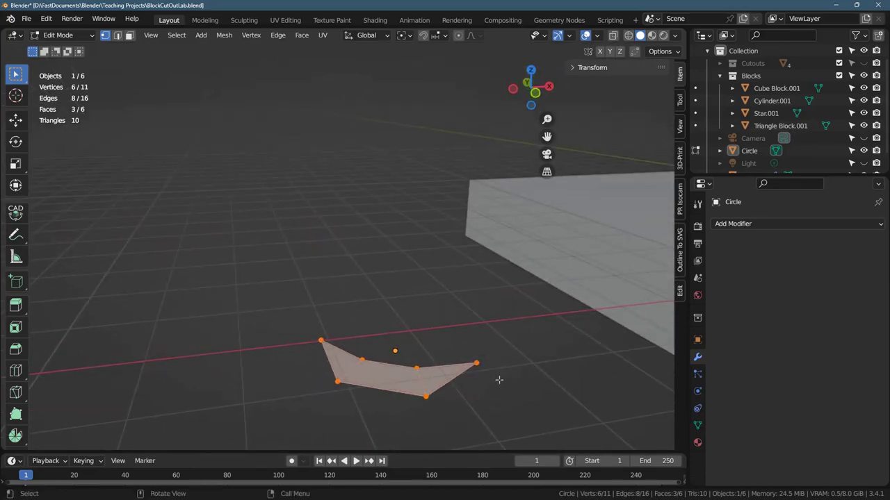
# Turn on Face Orientation in the Viewport Overlays.
pyautogui.click(598, 37)
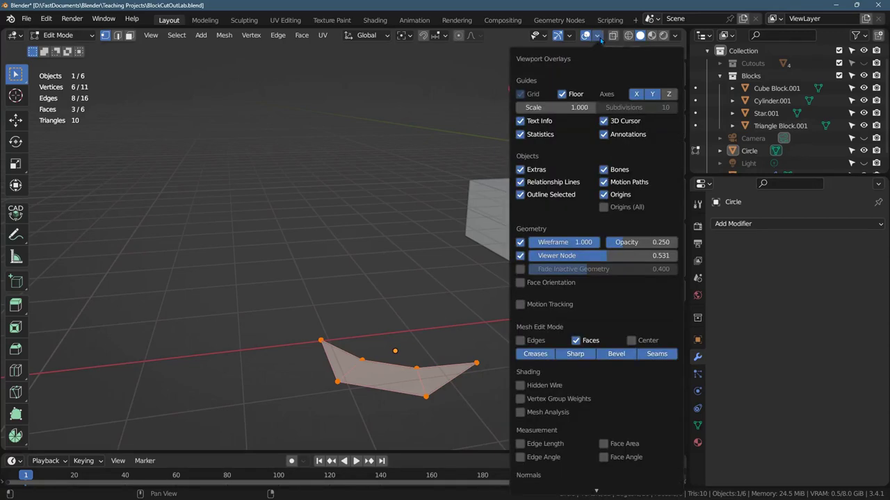
pyautogui.click(544, 285)
pyautogui.click(412, 325)
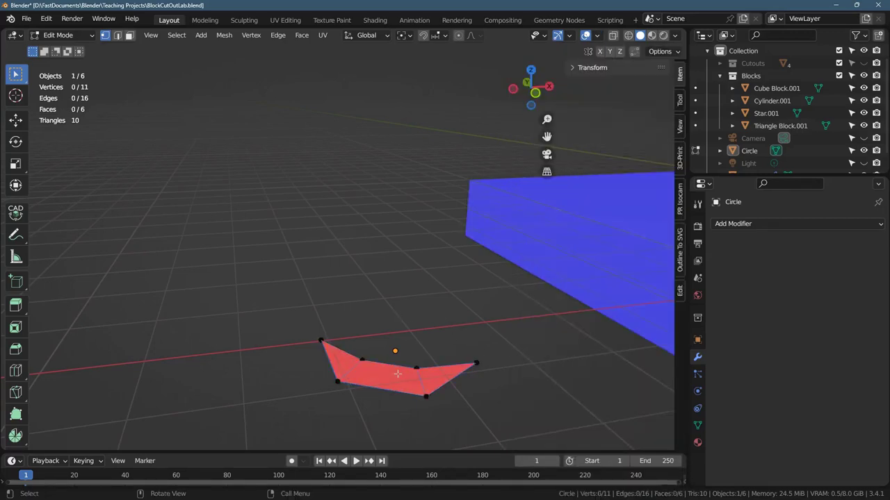
# Box-select the entire crescent mesh while checking its red and blue face colours.
pyautogui.moveTo(280, 318); pyautogui.dragTo(504, 438)
pyautogui.moveTo(401, 387); pyautogui.dragTo(445, 370, button='middle')
pyautogui.moveTo(265, 358); pyautogui.dragTo(479, 410)
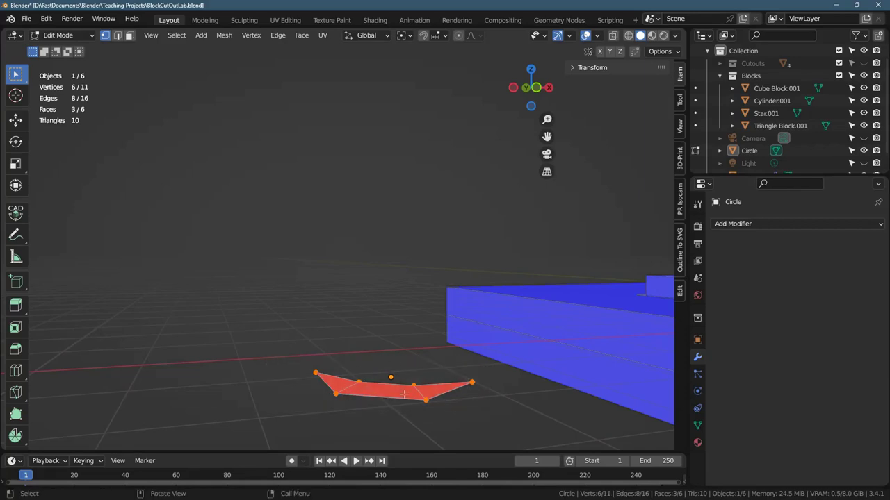
pyautogui.moveTo(404, 394); pyautogui.dragTo(413, 399, button='middle')
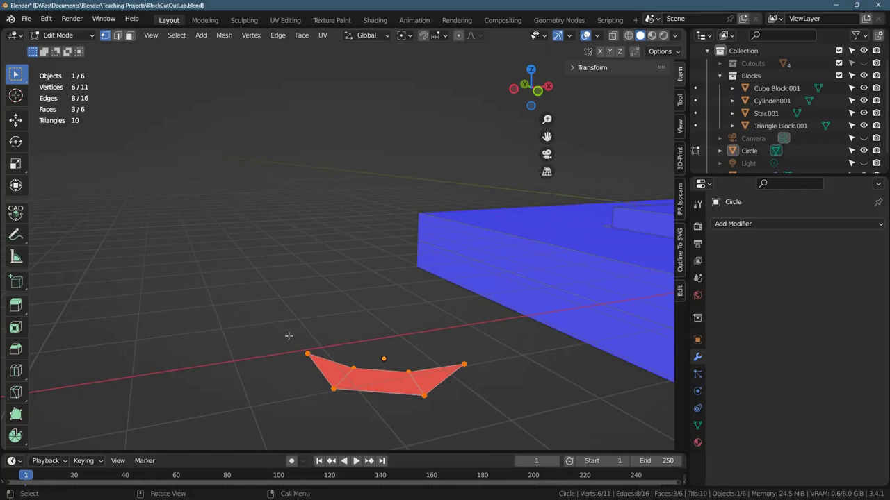
pyautogui.moveTo(271, 341); pyautogui.dragTo(499, 421)
# Extrude the crescent faces about 1.39 m, undo it, and start a fresh extrusion.
pyautogui.press('e')
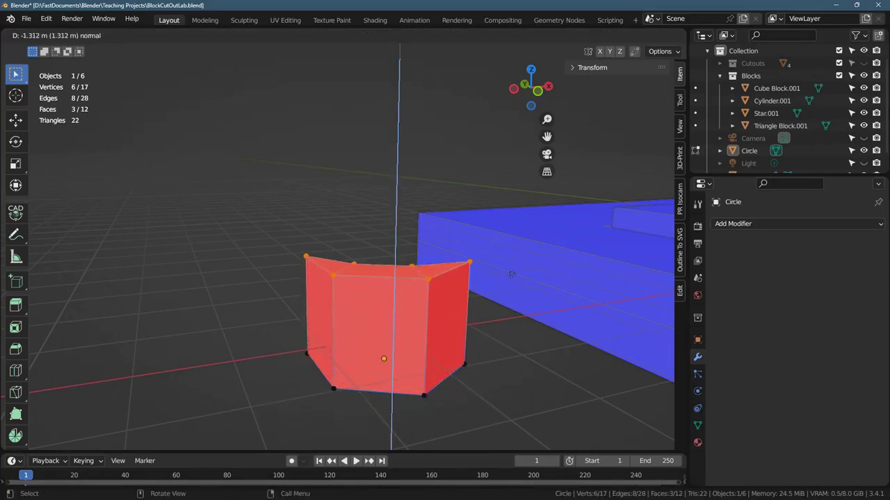
pyautogui.click(514, 274)
pyautogui.moveTo(531, 348); pyautogui.dragTo(549, 333, button='middle')
pyautogui.scroll(-3, 573, 344)
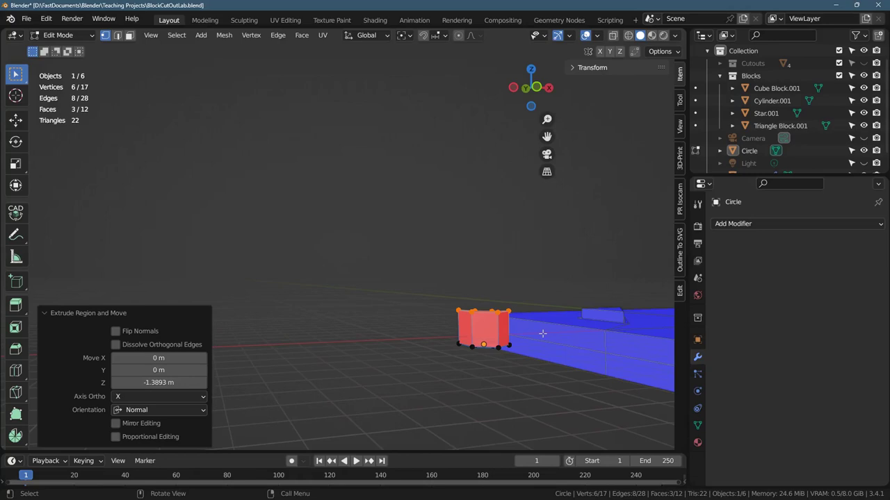
pyautogui.scroll(6, 544, 368)
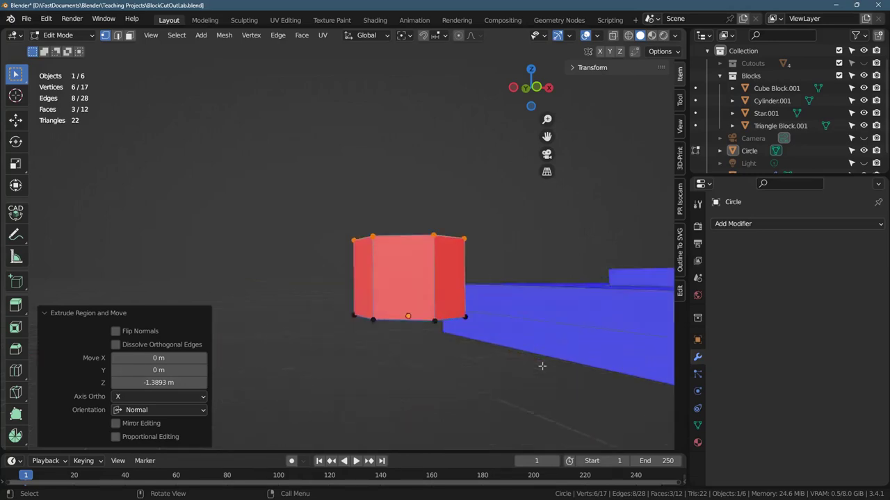
pyautogui.scroll(-3, 542, 365)
pyautogui.hotkey('ctrl', 'z')
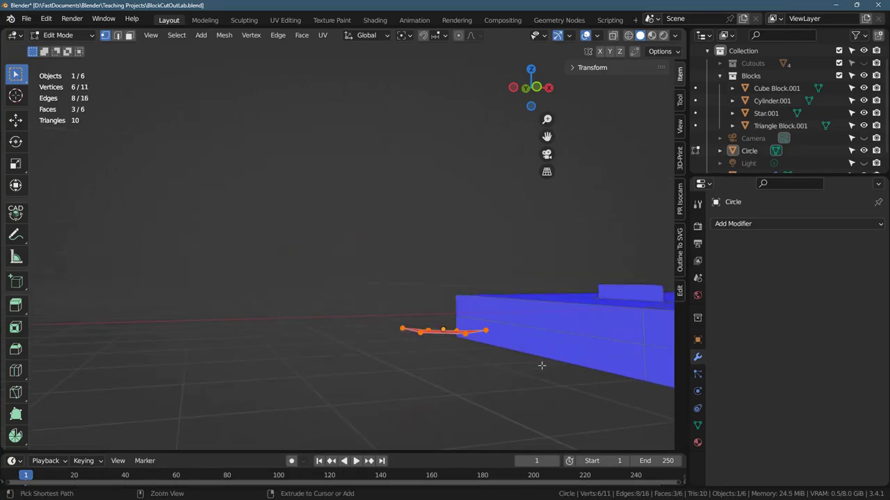
pyautogui.press('e')
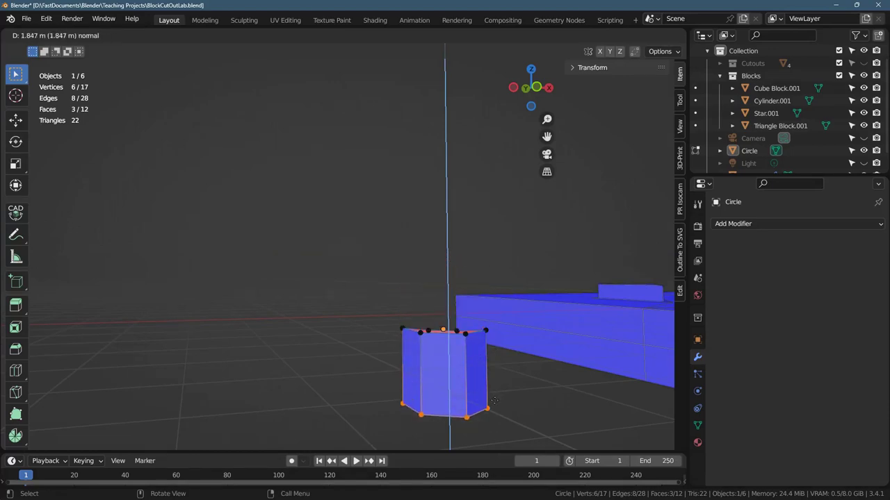
# Confirm the extrusion at about 1.85 m and select the block's six top vertices.
pyautogui.click(494, 408)
pyautogui.moveTo(550, 407); pyautogui.dragTo(431, 334, button='middle')
pyautogui.click(427, 284)
pyautogui.scroll(3, 424, 323)
pyautogui.moveTo(353, 264); pyautogui.dragTo(396, 262, button='middle')
pyautogui.scroll(3, 404, 275)
pyautogui.scroll(2, 408, 281)
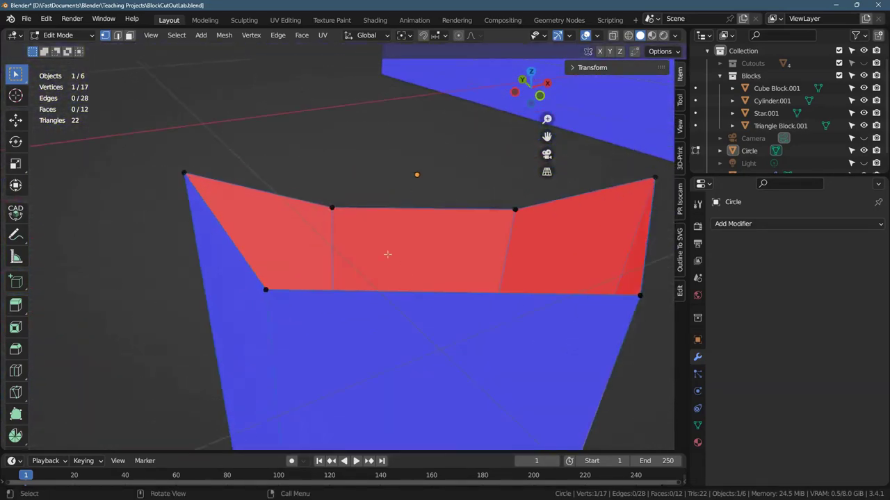
pyautogui.moveTo(133, 145); pyautogui.dragTo(654, 306)
pyautogui.moveTo(388, 258); pyautogui.dragTo(370, 306, button='middle')
pyautogui.scroll(-5, 398, 338)
# Join two vertices across the top opening with a new edge.
pyautogui.click(118, 35)
pyautogui.click(371, 305)
pyautogui.click(407, 355)
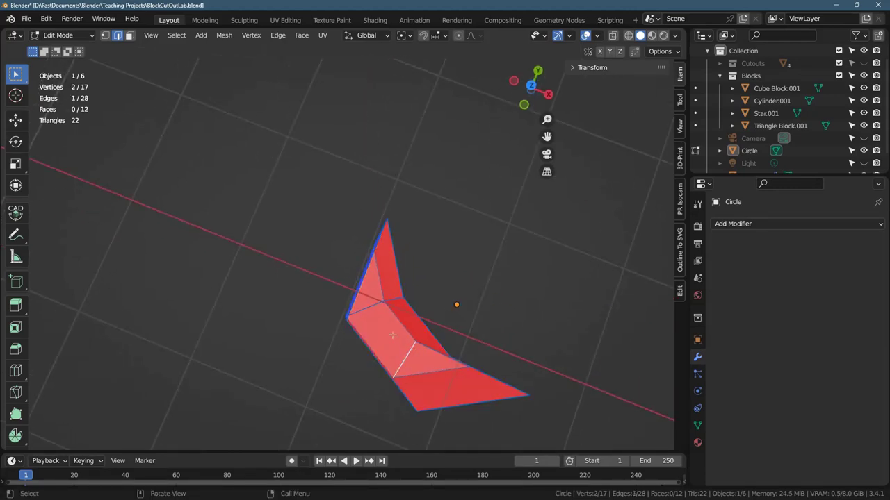
pyautogui.moveTo(402, 324); pyautogui.dragTo(379, 361, button='middle')
pyautogui.click(105, 36)
pyautogui.moveTo(365, 212); pyautogui.dragTo(407, 229)
pyautogui.keyDown('shift'); pyautogui.moveTo(329, 244); pyautogui.dragTo(366, 267); pyautogui.keyUp('shift')
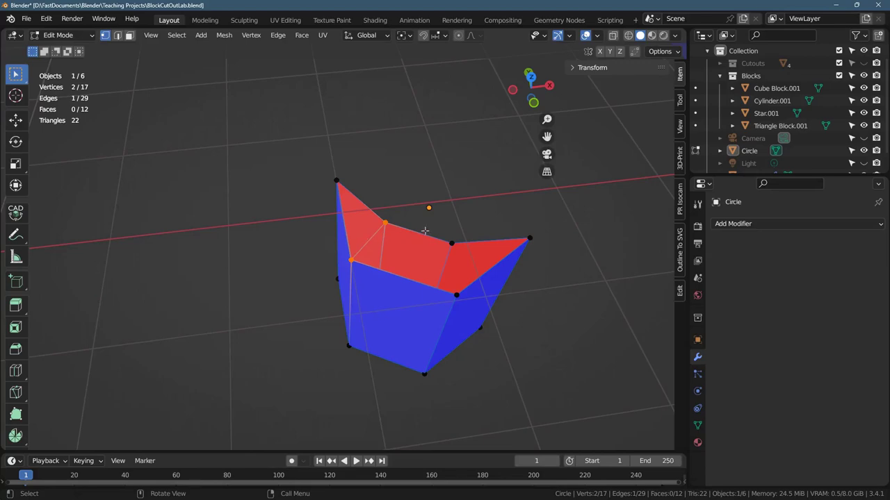
pyautogui.moveTo(438, 232); pyautogui.dragTo(469, 301)
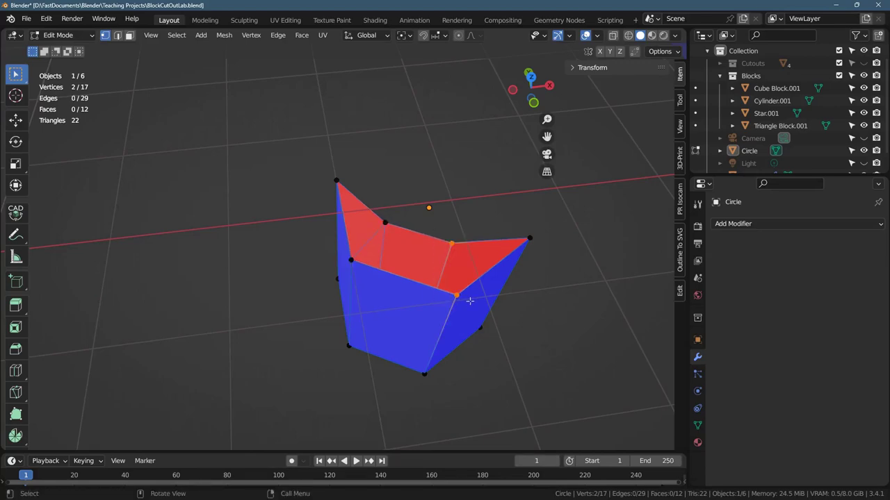
pyautogui.press('f')
# Try filling the top ring with a single face, then undo it.
pyautogui.moveTo(340, 193); pyautogui.dragTo(314, 142, button='middle')
pyautogui.moveTo(306, 139); pyautogui.dragTo(576, 233)
pyautogui.press('n')
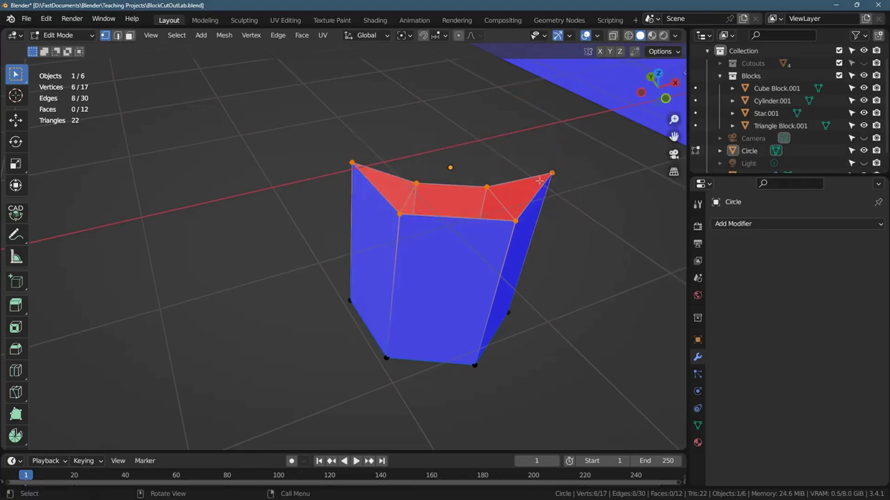
pyautogui.moveTo(539, 180); pyautogui.dragTo(283, 209, button='middle')
pyautogui.press('f')
pyautogui.hotkey('ctrl', 'z')
# Fill the top with separate faces at the left corner, right corner and middle section.
pyautogui.moveTo(186, 202); pyautogui.dragTo(326, 311)
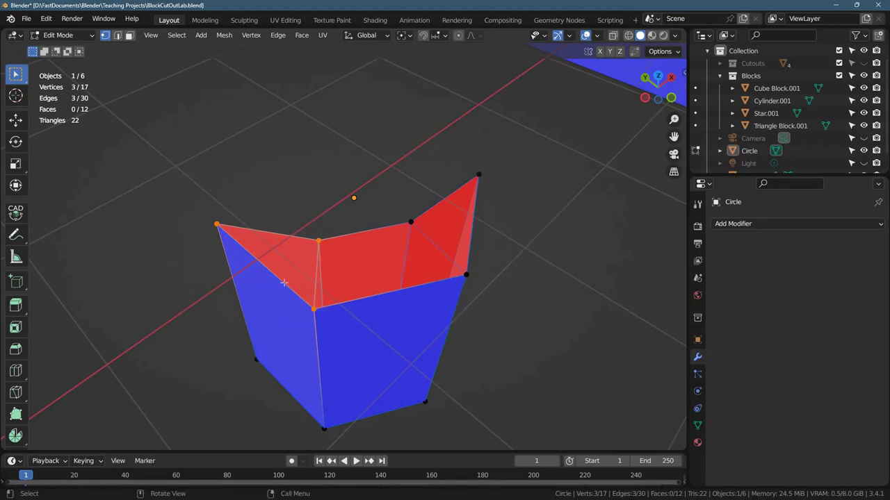
pyautogui.press('f')
pyautogui.moveTo(408, 155); pyautogui.dragTo(500, 285)
pyautogui.press('f')
pyautogui.moveTo(289, 217); pyautogui.dragTo(499, 321)
pyautogui.press('f')
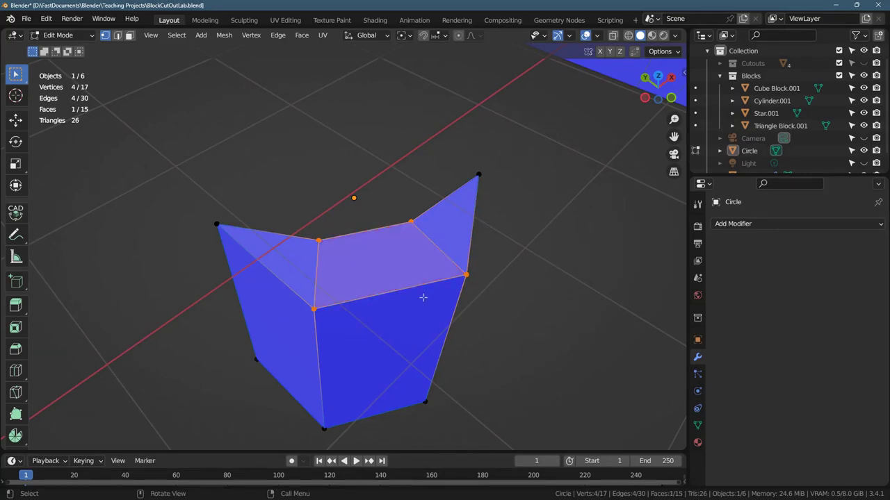
pyautogui.click(129, 37)
pyautogui.moveTo(464, 299); pyautogui.dragTo(368, 249, button='middle')
pyautogui.scroll(-5, 463, 284)
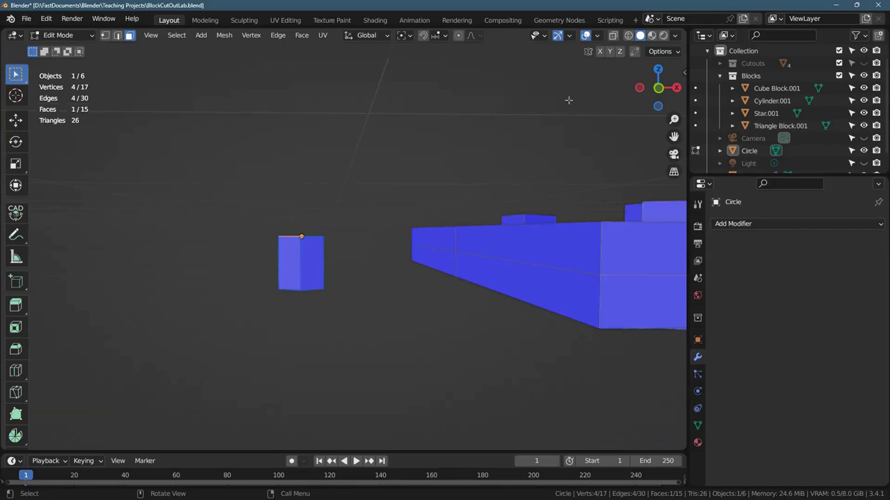
# Return to Object Mode and move the Circle block onto the slab.
pyautogui.click(657, 88)
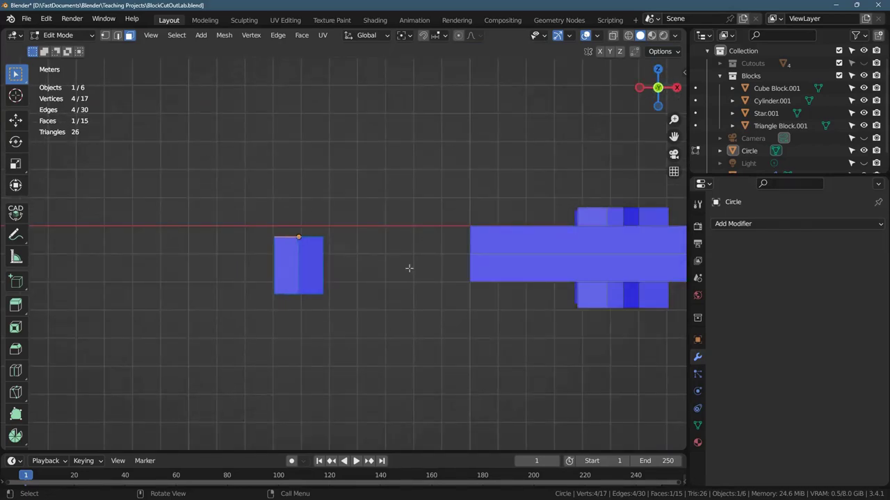
pyautogui.press('g')
pyautogui.press('Escape')
pyautogui.press('Tab')
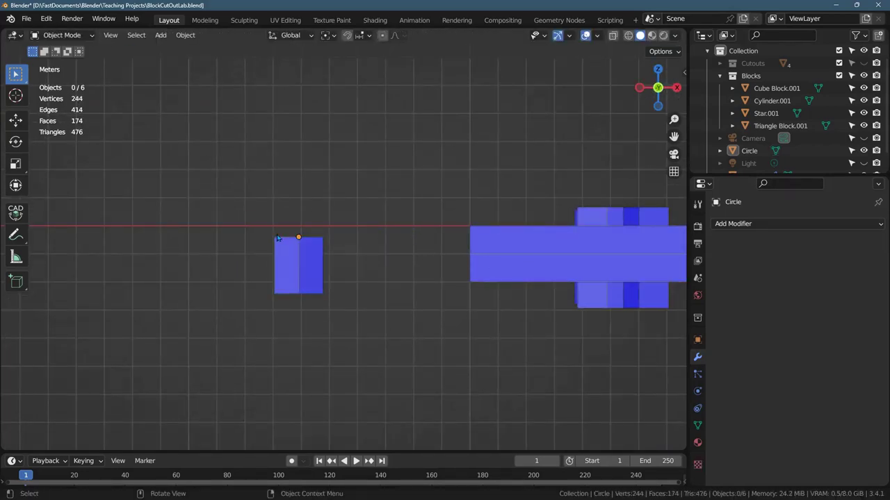
pyautogui.click(292, 277)
pyautogui.press('g')
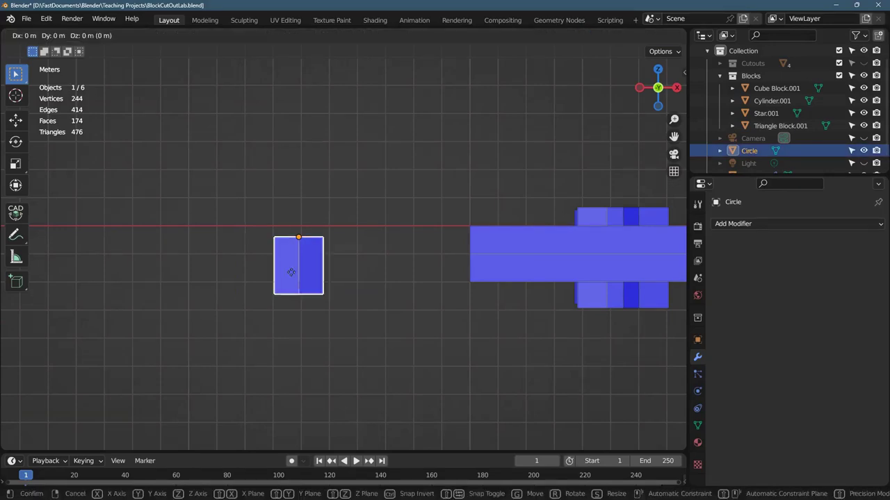
pyautogui.click(516, 260)
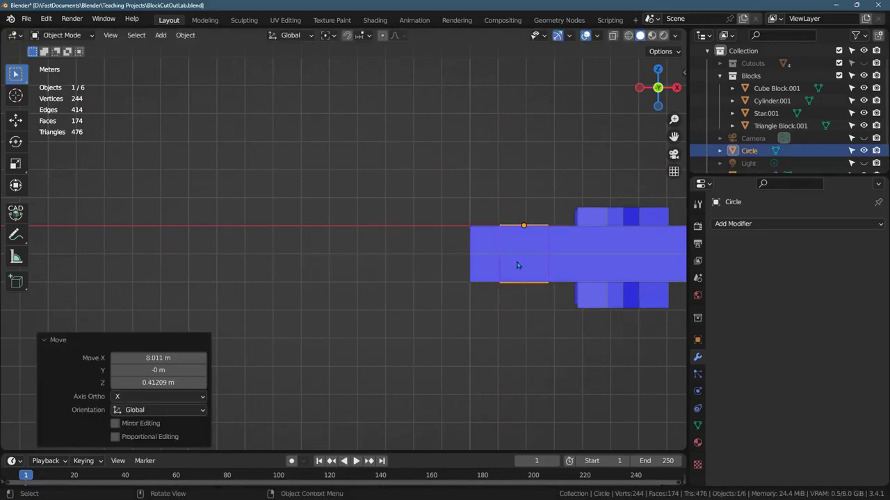
# Stretch the block taller along Z and raise it.
pyautogui.press('s')
pyautogui.press('z')
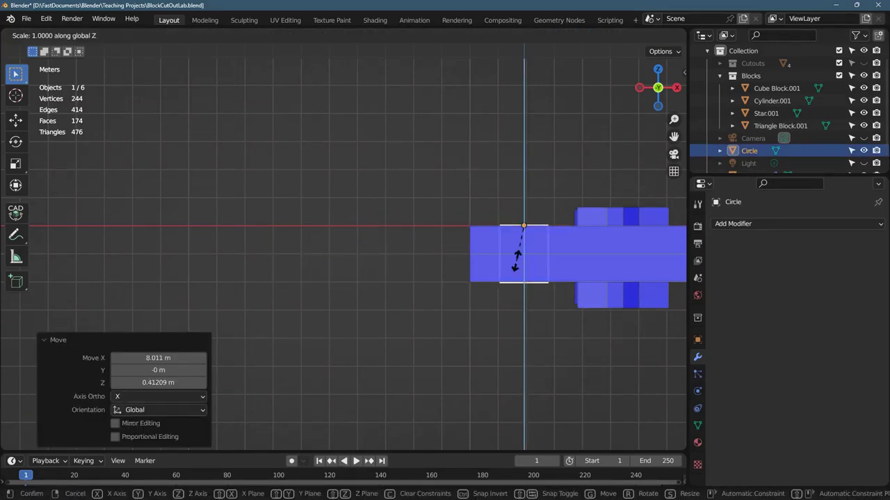
pyautogui.click(513, 272)
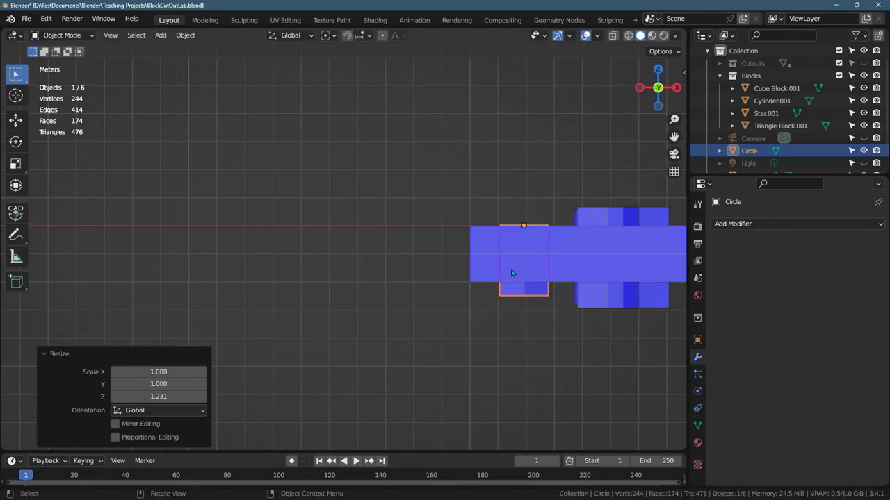
pyautogui.press('g')
pyautogui.click(512, 266)
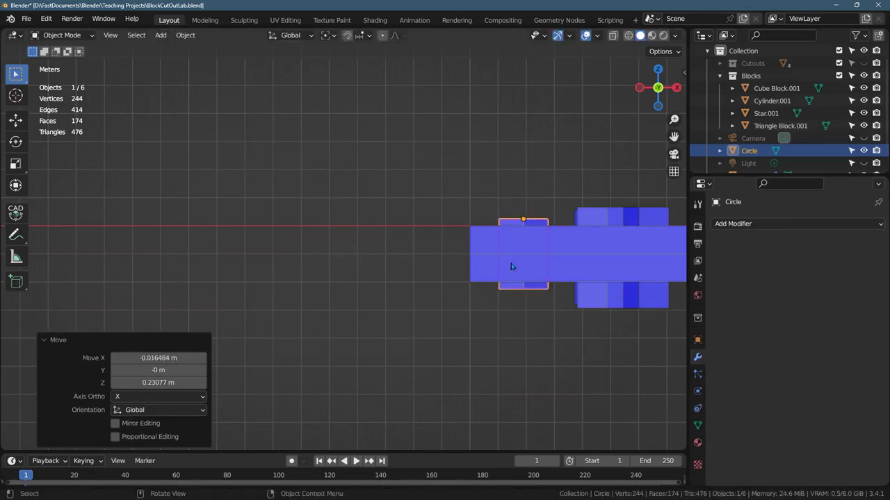
pyautogui.moveTo(512, 266)
pyautogui.mouseDown(button='middle')
pyautogui.moveTo(550, 302)
pyautogui.moveTo(466, 242)
pyautogui.moveTo(545, 373)
pyautogui.moveTo(494, 258)
pyautogui.moveTo(512, 251)
pyautogui.mouseUp(button='middle')
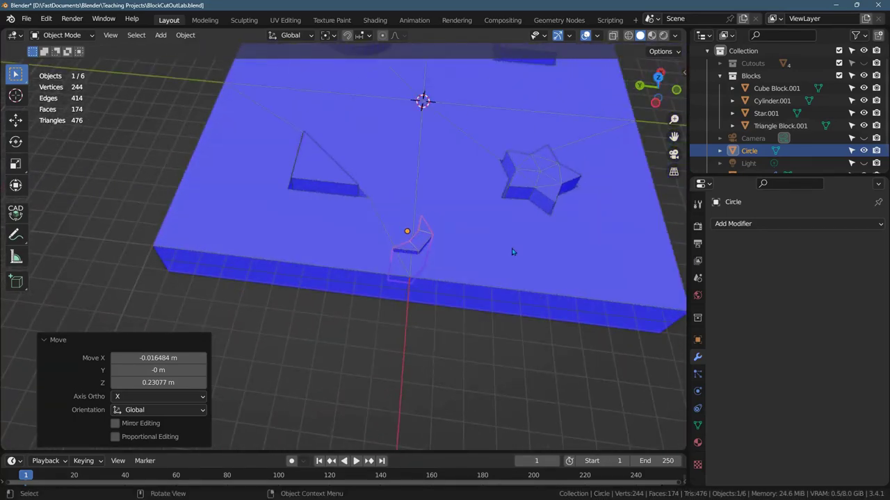
# Scale the block to 1.783 in X and Y and place it between the triangle and star holes.
pyautogui.press('s')
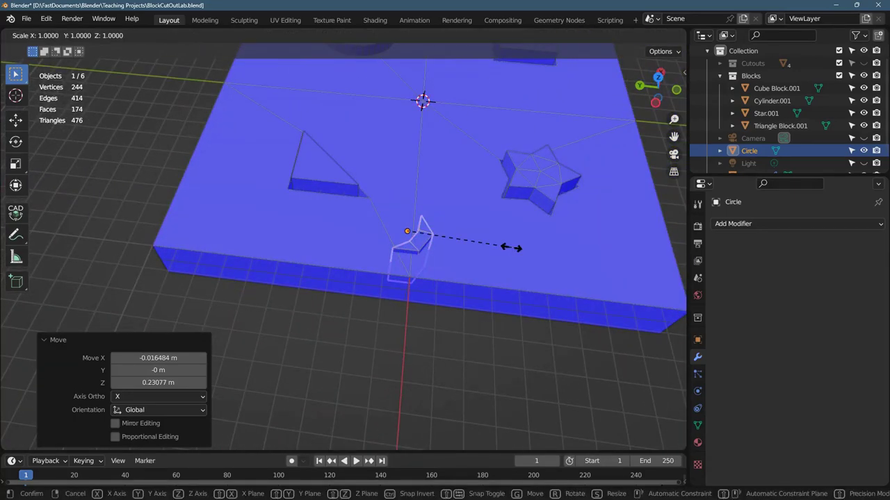
pyautogui.hotkey('shift', 'z')
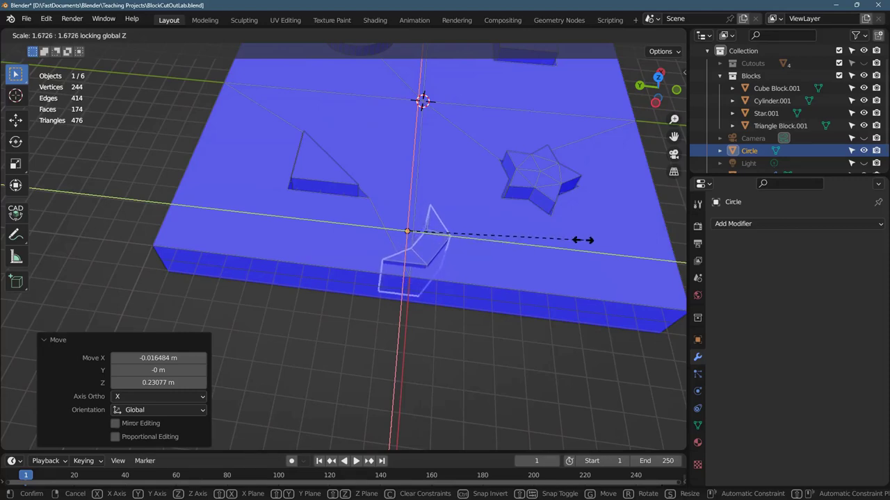
pyautogui.click(595, 241)
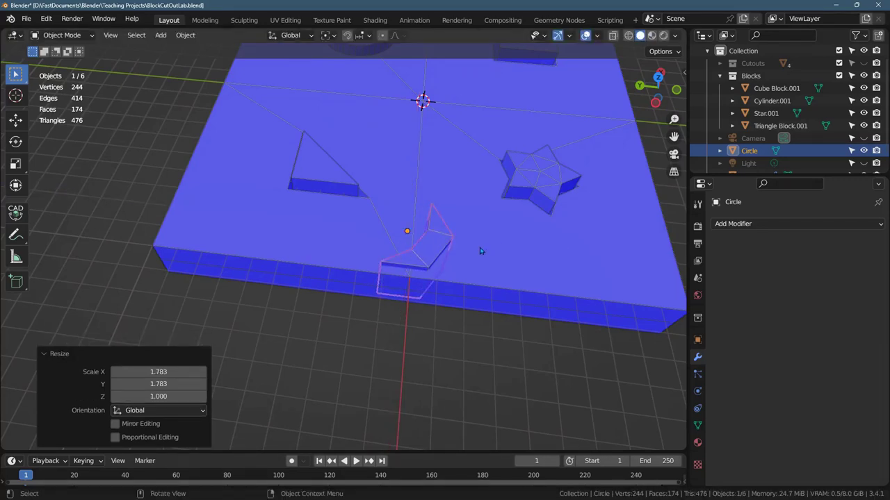
pyautogui.press('g')
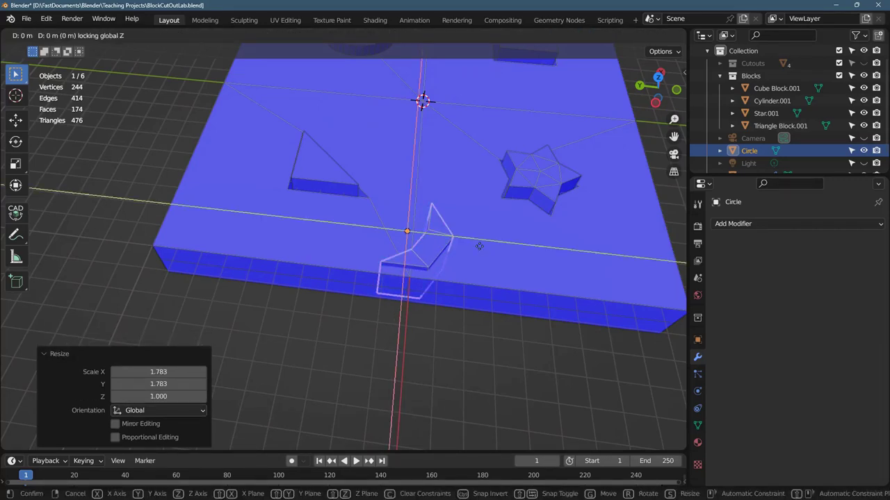
pyautogui.click(487, 153)
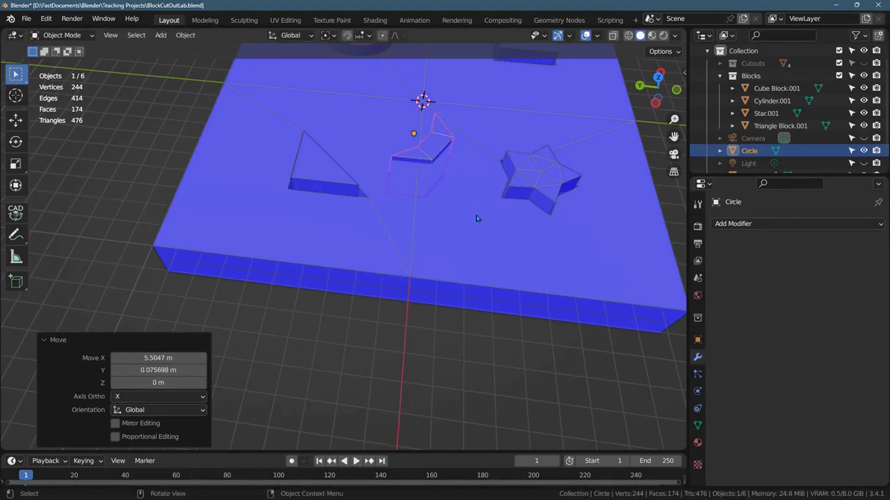
pyautogui.moveTo(476, 220); pyautogui.dragTo(371, 240, button='middle')
# Select Cube Block.001 together with Cylinder.001, then bring up and dismiss the Add menu.
pyautogui.click(398, 246)
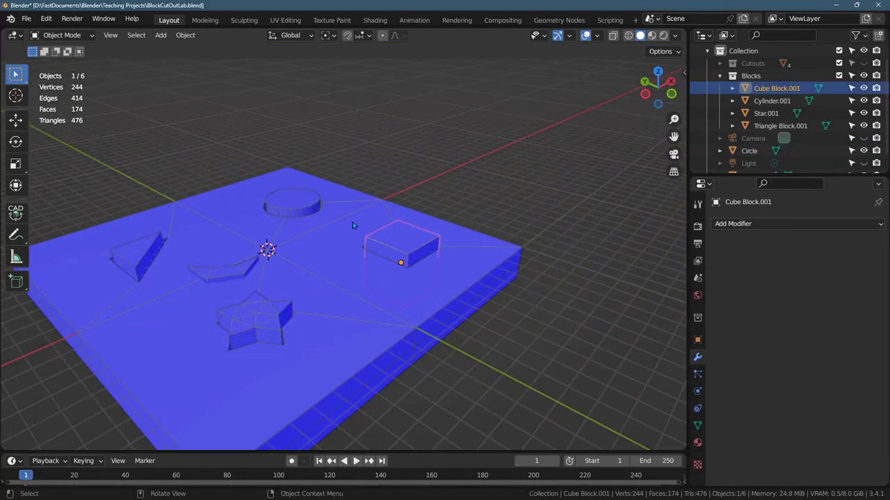
pyautogui.keyDown('shift'); pyautogui.click(295, 203); pyautogui.keyUp('shift')
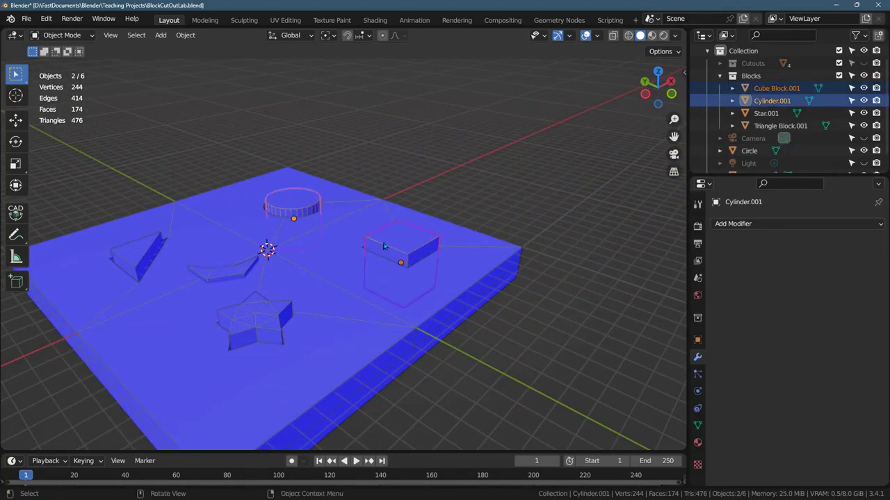
pyautogui.hotkey('shift', 'a')
pyautogui.moveTo(360, 226)
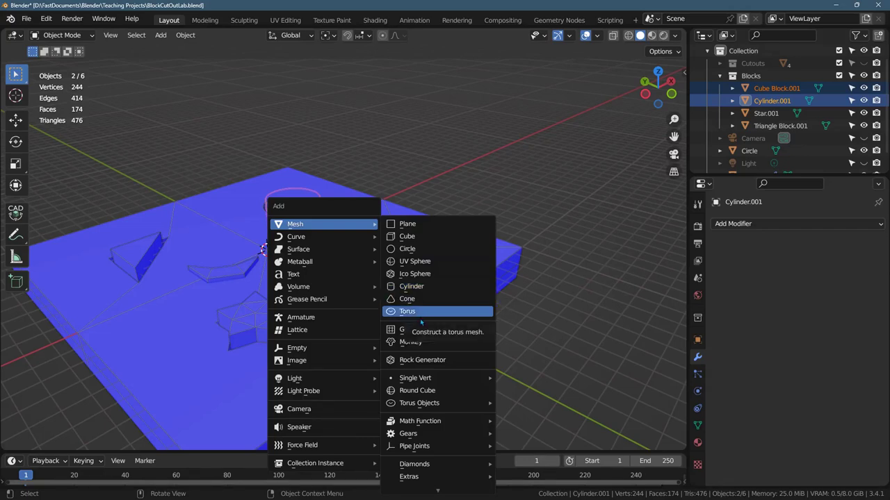
# Move the moon-shaped Circle block about 8.78 m left, off the slab's left edge, then deselect.
pyautogui.moveTo(546, 300); pyautogui.dragTo(397, 215, button='middle')
pyautogui.moveTo(382, 177); pyautogui.dragTo(325, 187, button='middle')
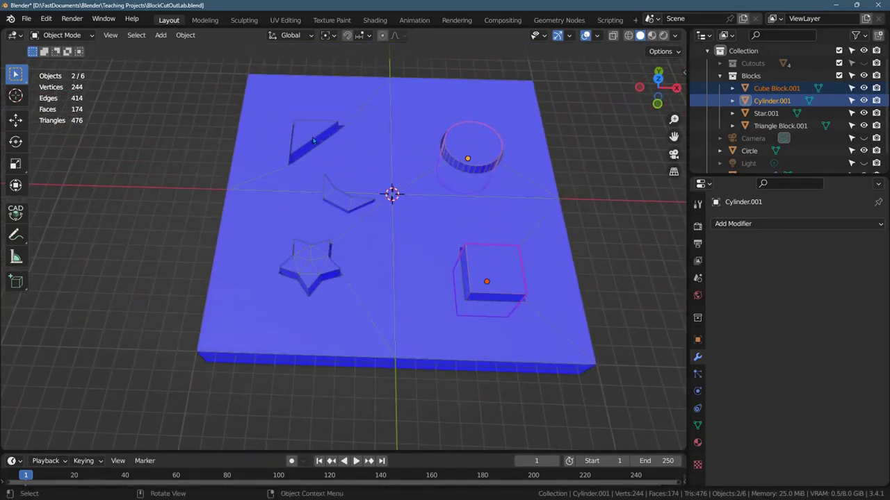
pyautogui.click(343, 208)
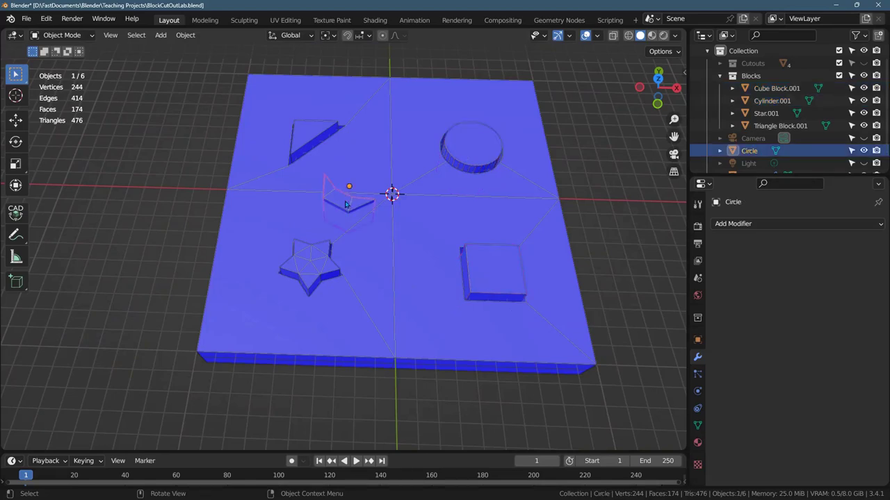
pyautogui.press('g')
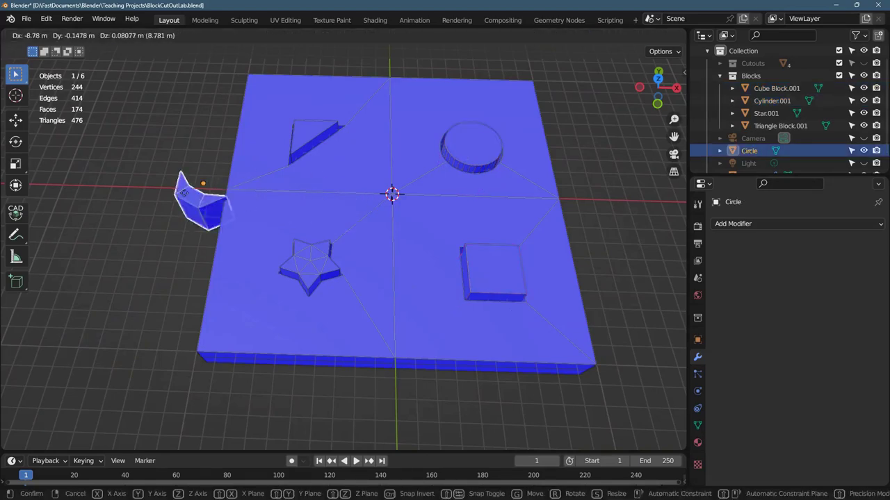
pyautogui.click(153, 192)
pyautogui.click(306, 232)
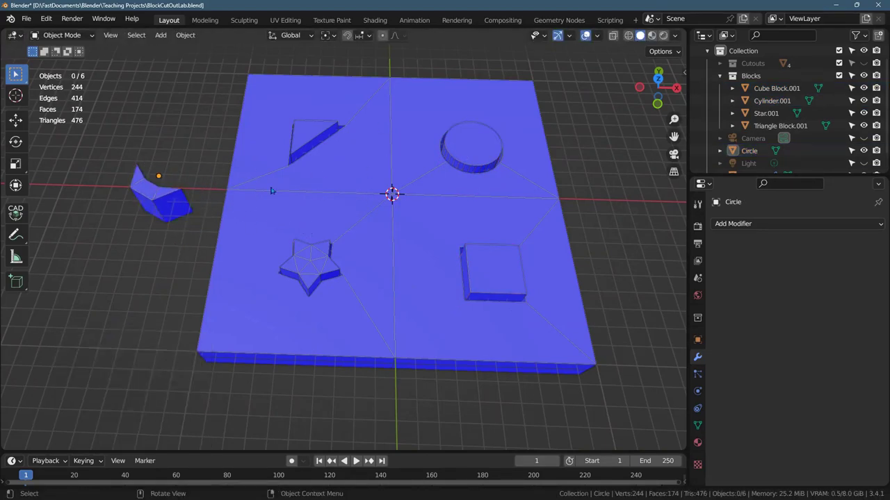